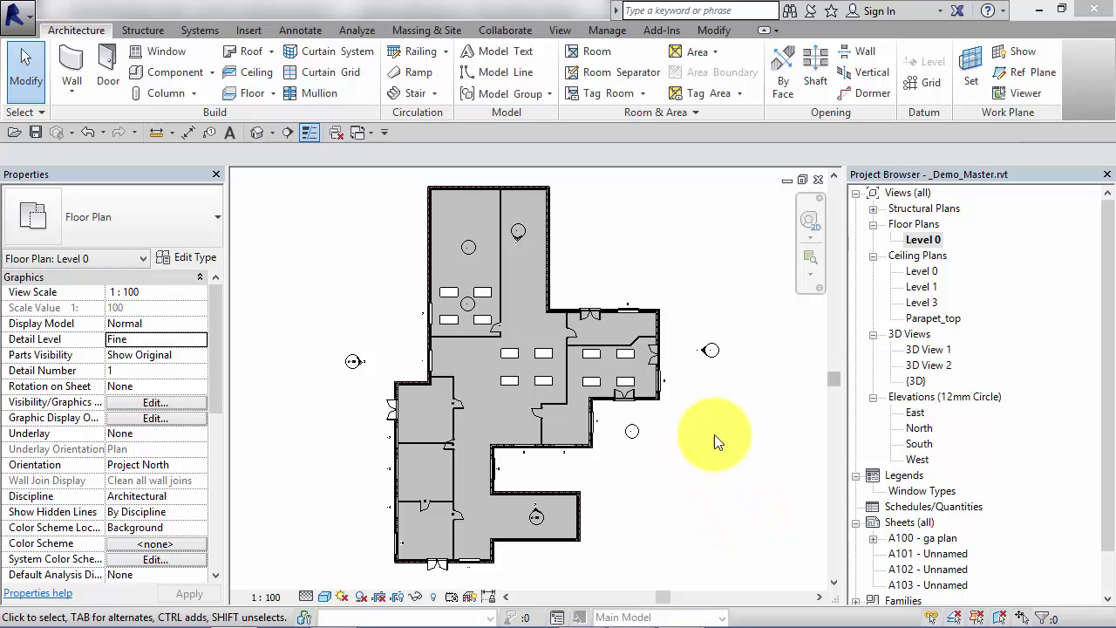
# Step: Examine the building in the {3D} view, the Level 0 floor plan and the level lines of the South elevation
pyautogui.doubleClick(914, 382)
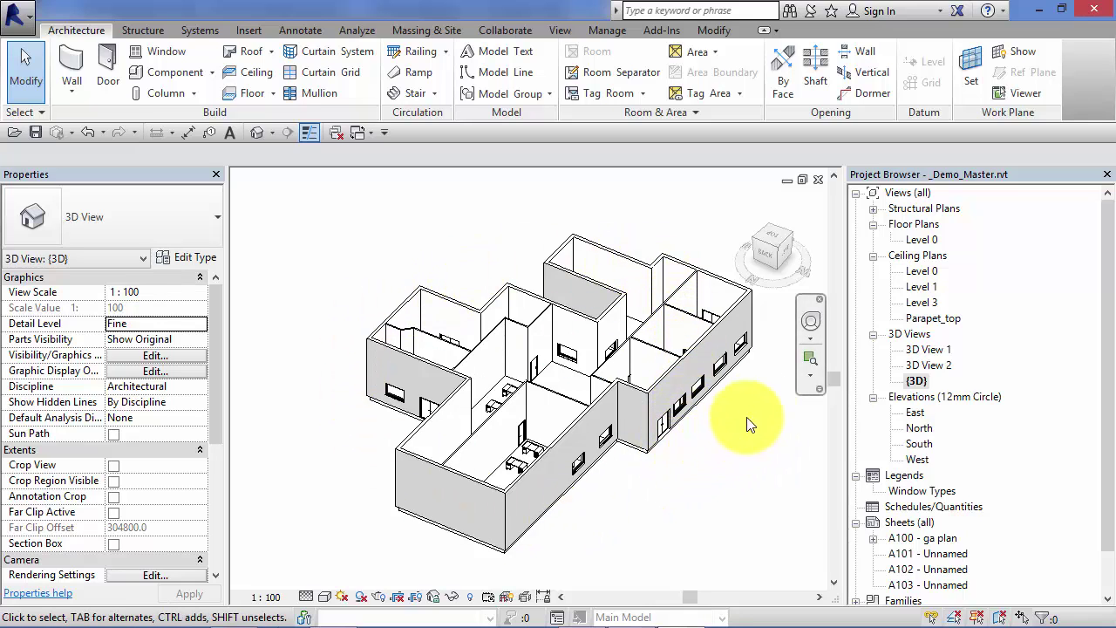
pyautogui.doubleClick(921, 239)
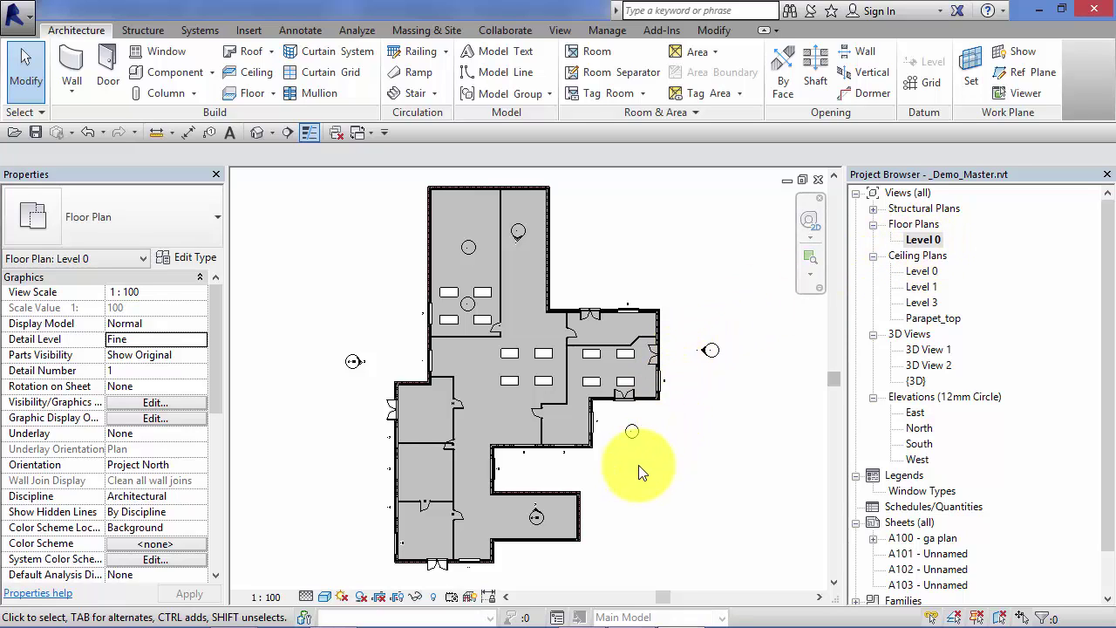
pyautogui.doubleClick(921, 444)
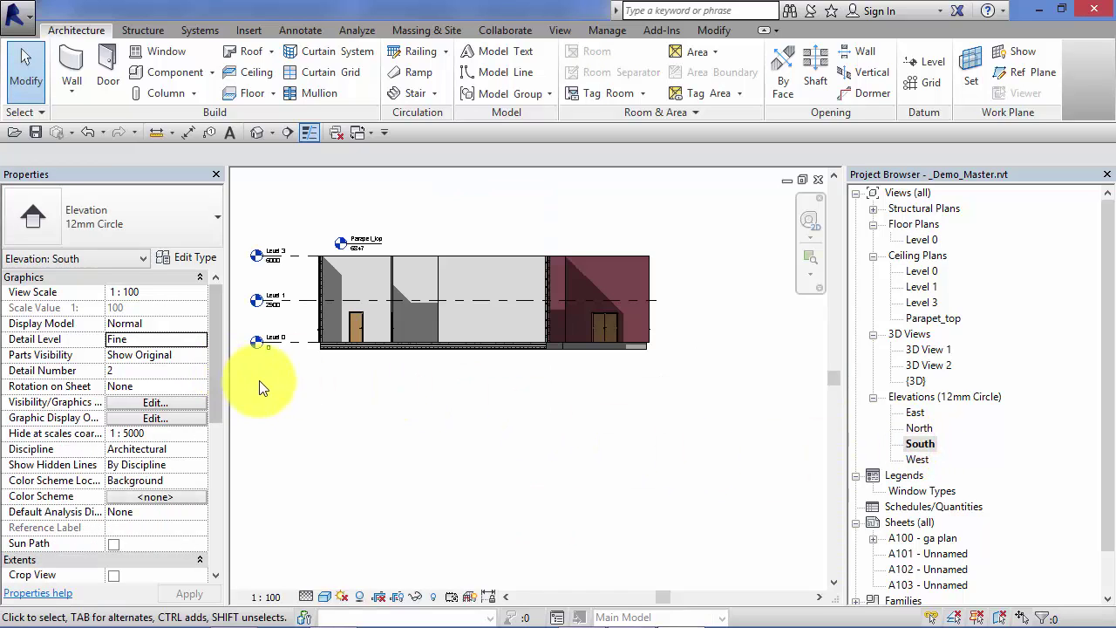
pyautogui.scroll(4, 352, 433)
pyautogui.scroll(2, 355, 434)
pyautogui.moveTo(349, 418); pyautogui.dragTo(334, 468, button='middle')
pyautogui.scroll(-1, 294, 411)
pyautogui.scroll(2, 401, 419)
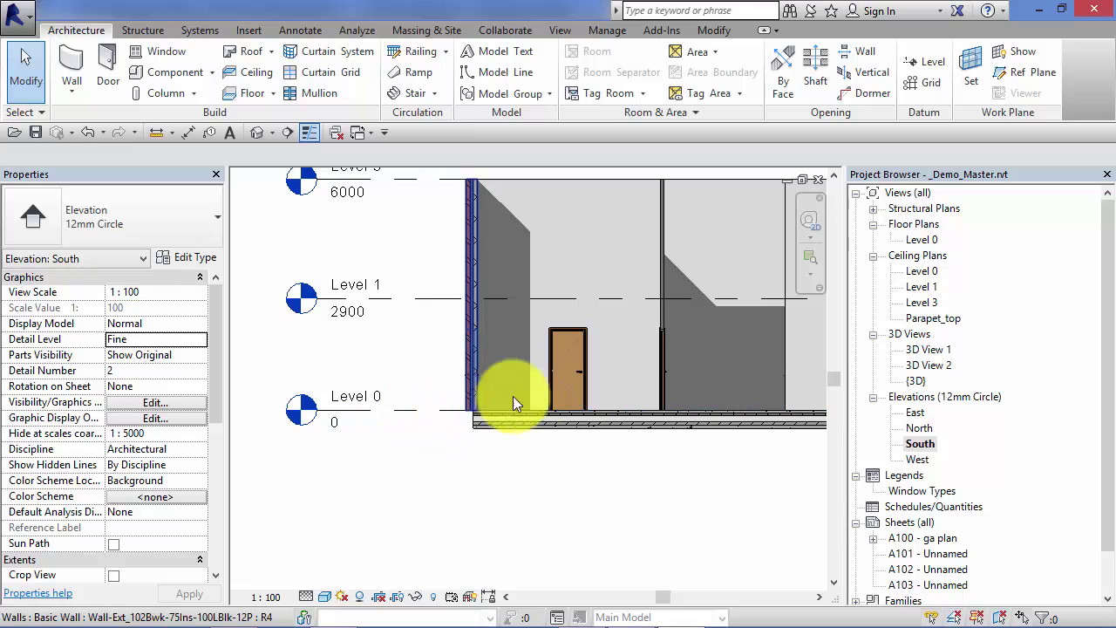
# Step: Compare the Level 0 floor plan with the South elevation, finishing on the Level 0 floor plan
pyautogui.doubleClick(924, 240)
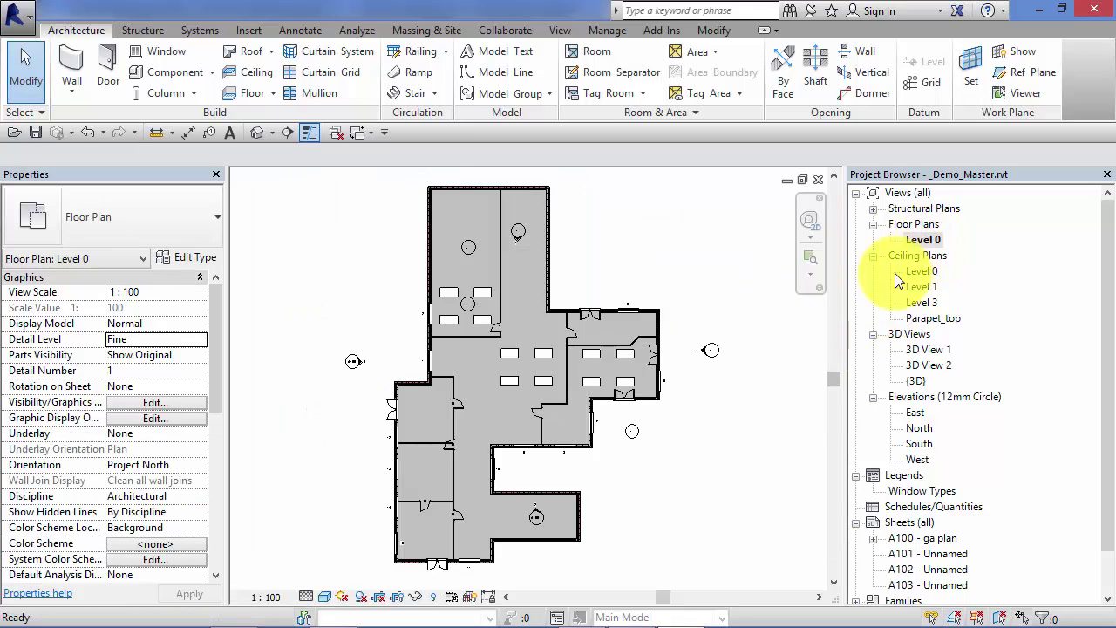
pyautogui.moveTo(738, 444); pyautogui.dragTo(730, 445, button='middle')
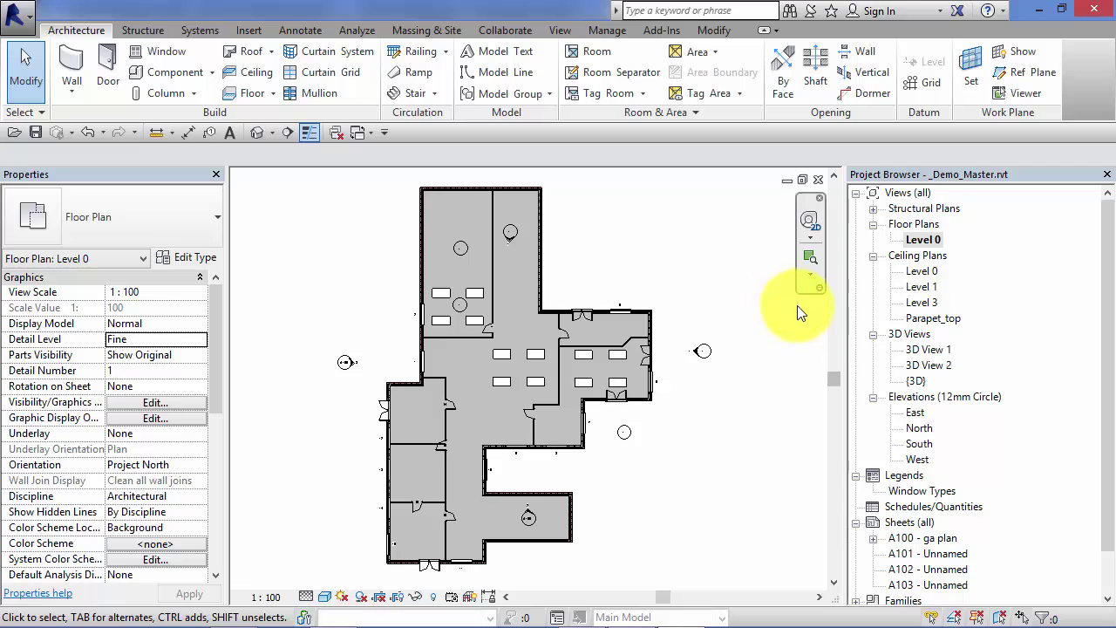
pyautogui.doubleClick(911, 442)
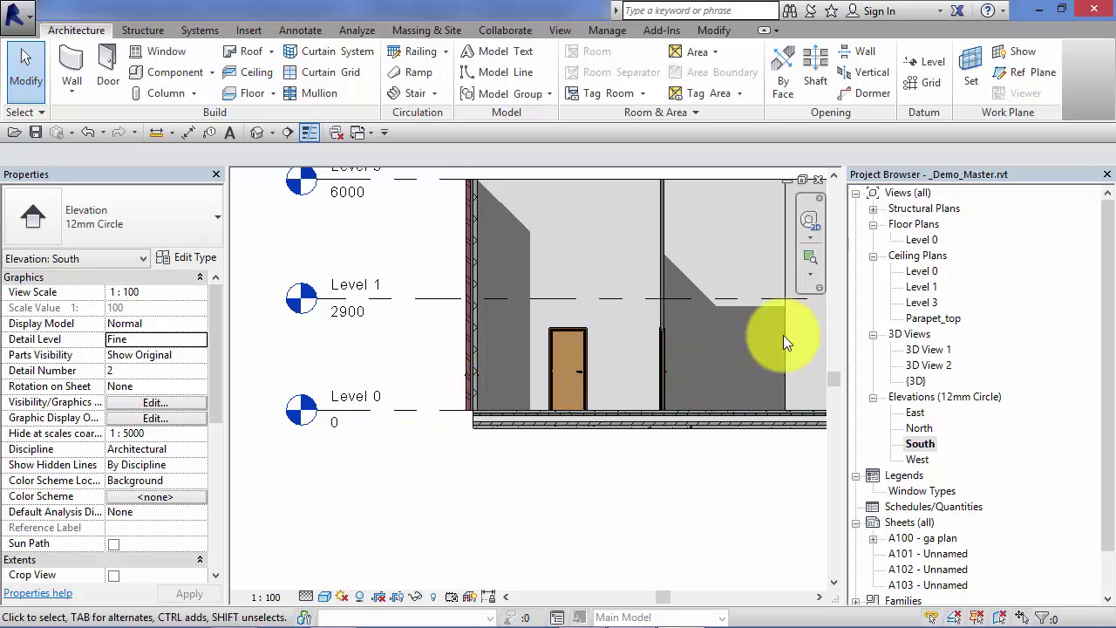
pyautogui.doubleClick(924, 239)
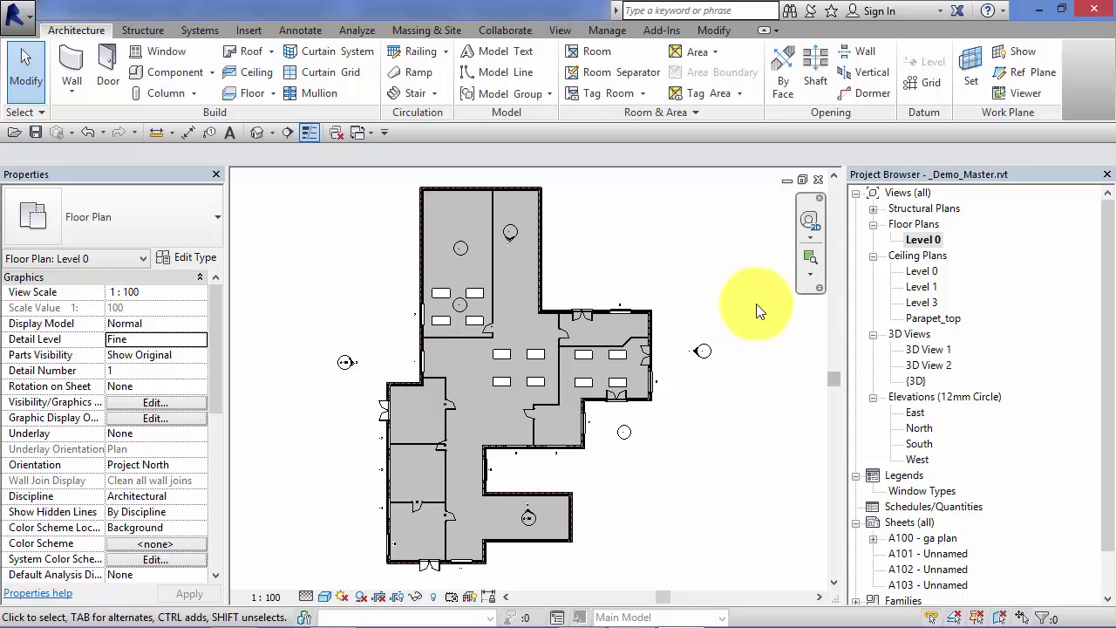
# Step: Review the options for duplicating the Level 0 floor plan without creating a copy
pyautogui.click(919, 239)
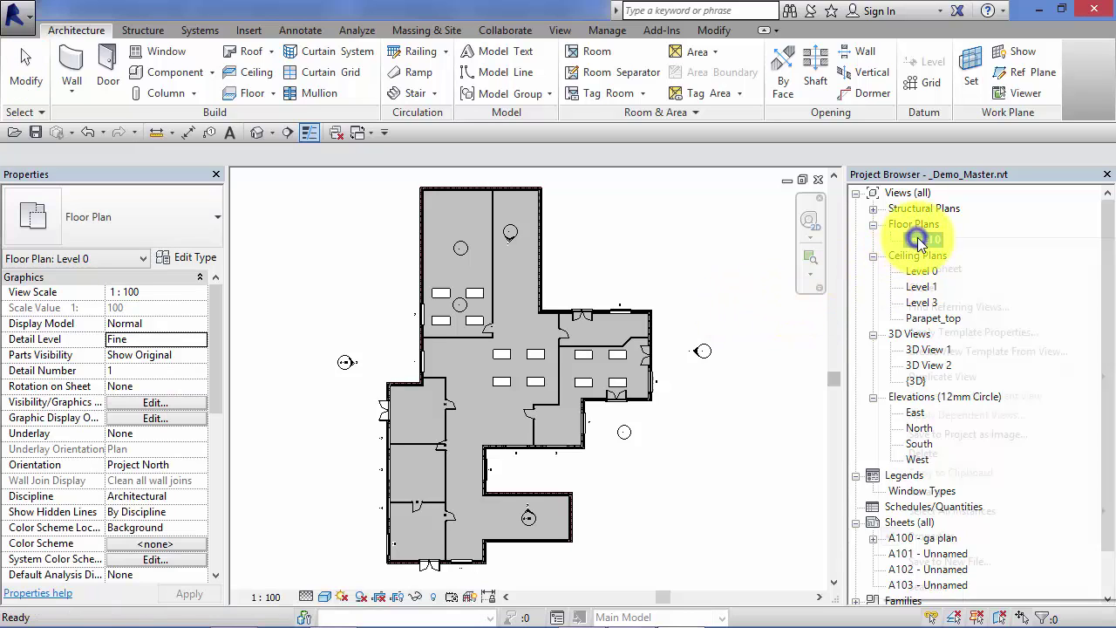
pyautogui.rightClick(917, 239)
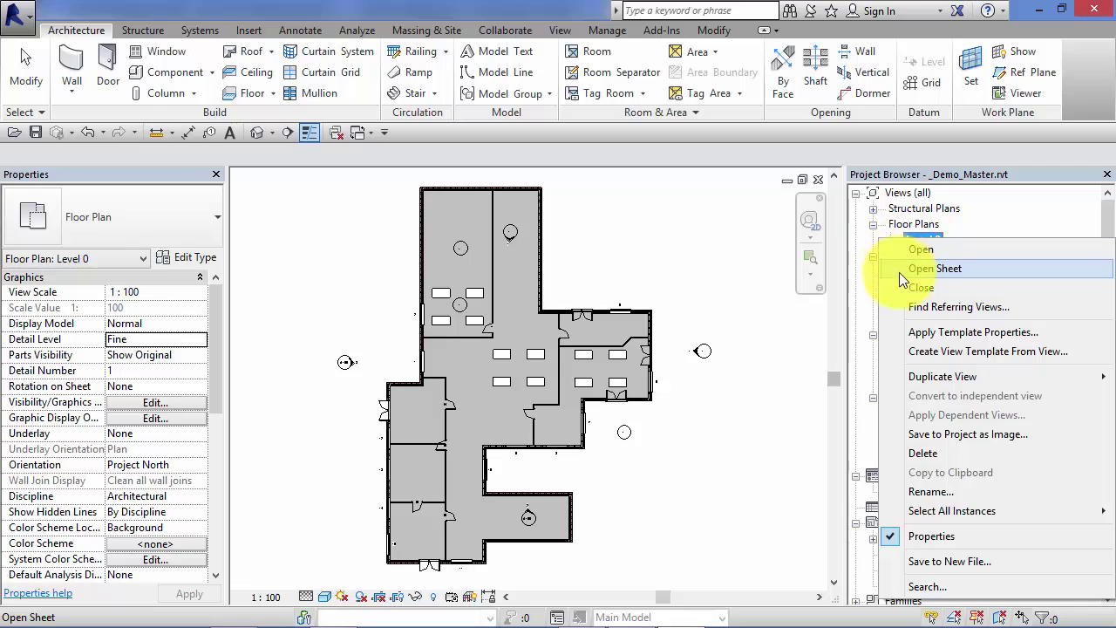
pyautogui.moveTo(904, 377)
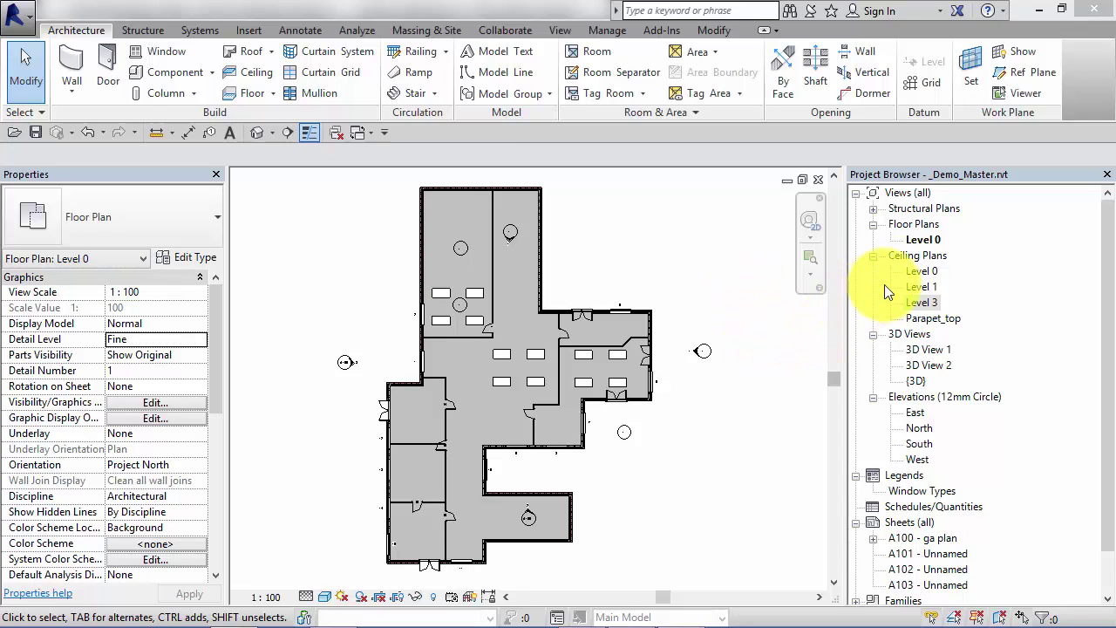
pyautogui.rightClick(928, 239)
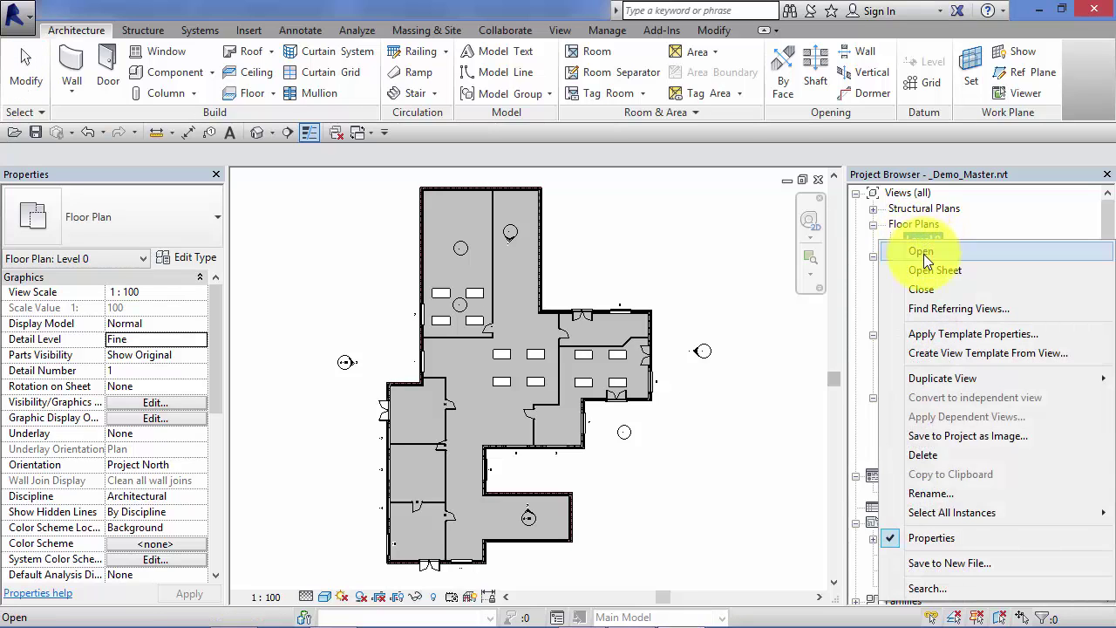
pyautogui.moveTo(908, 383)
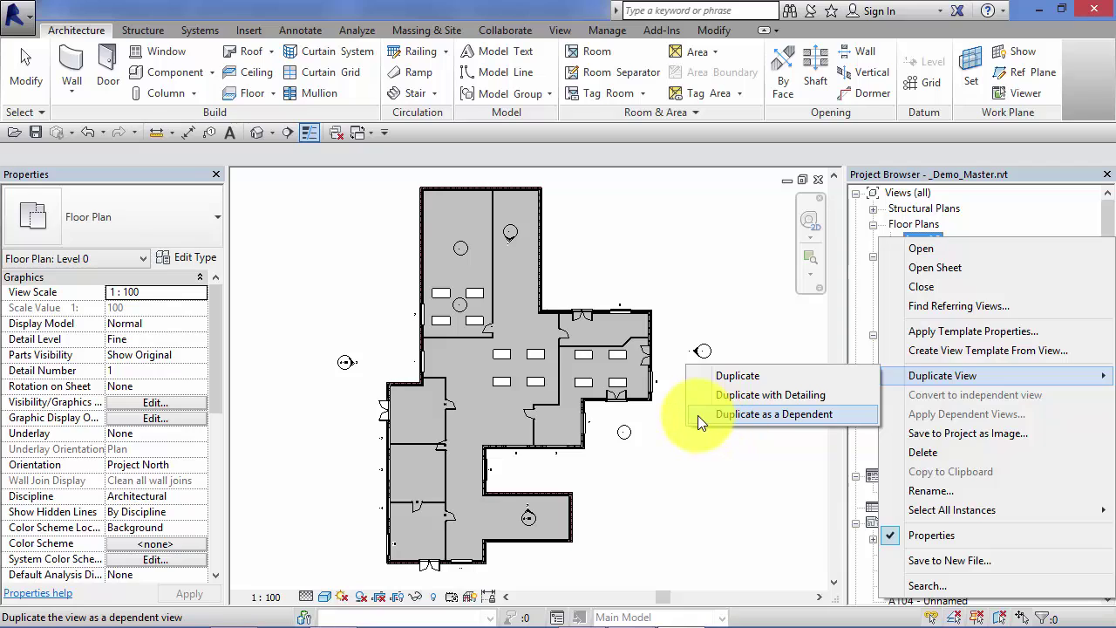
pyautogui.click(672, 440)
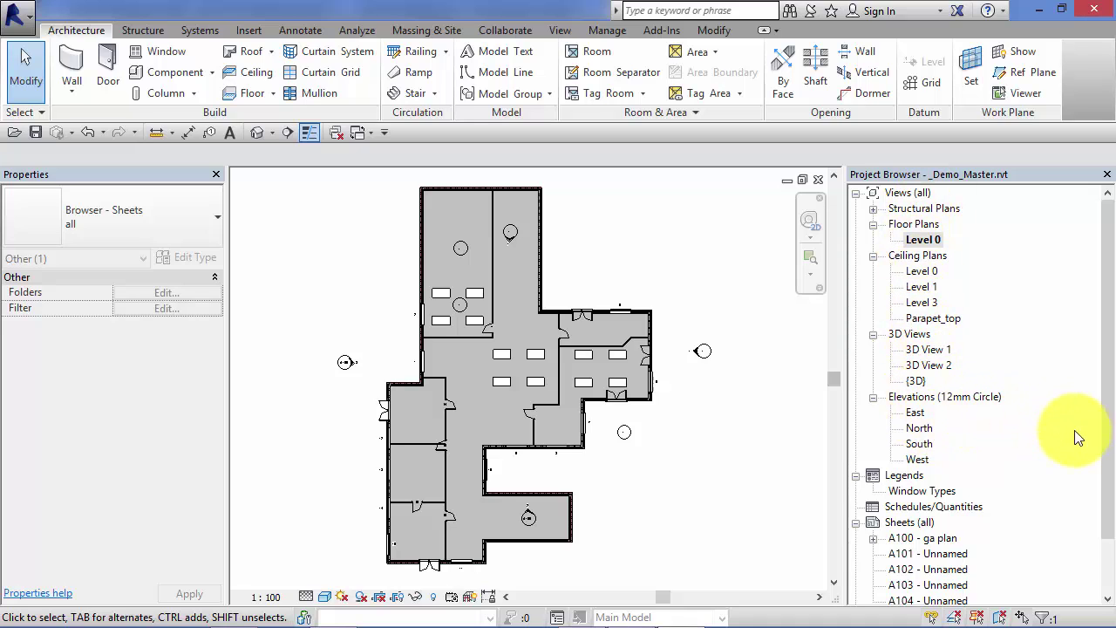
# Step: Open sheet A104 - Unnamed and inspect its layout and title block
pyautogui.scroll(-1, 1100, 454)
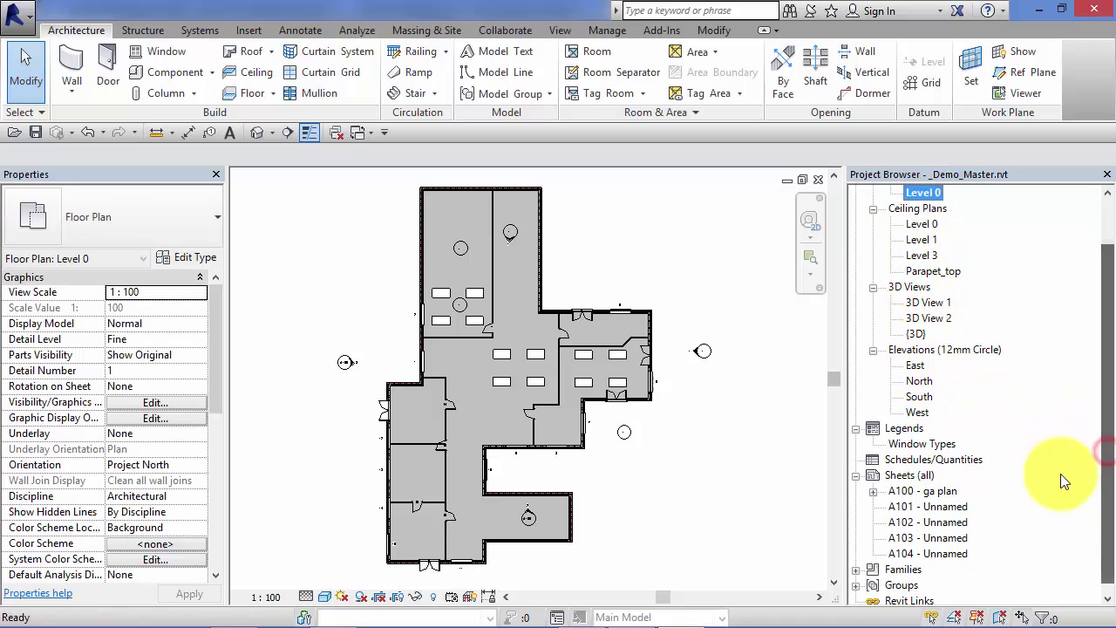
pyautogui.doubleClick(930, 553)
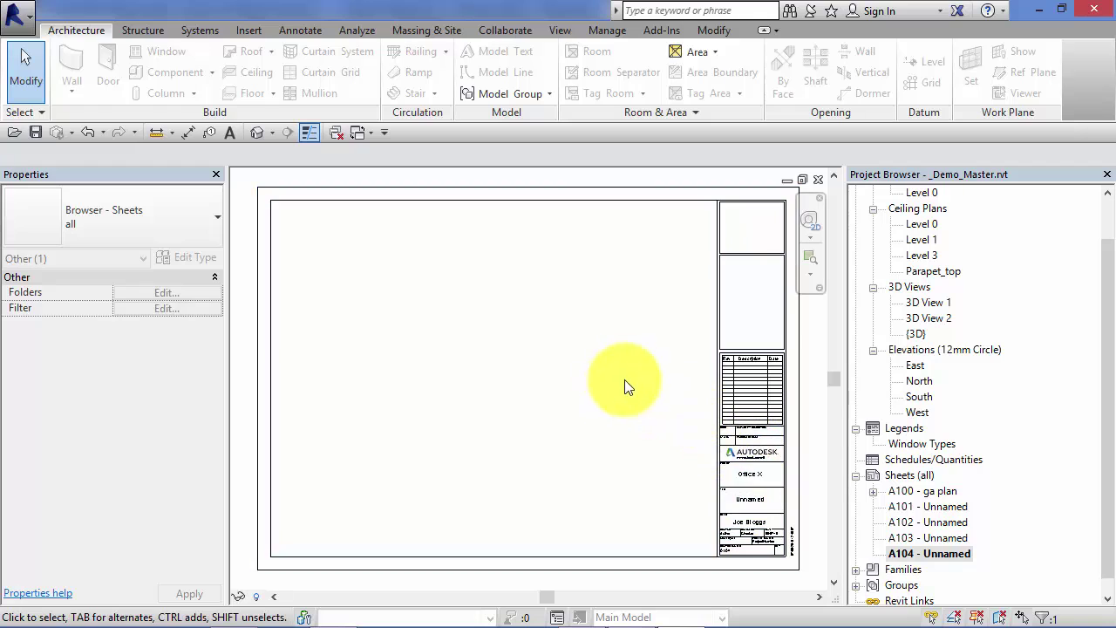
pyautogui.scroll(1, 1106, 366)
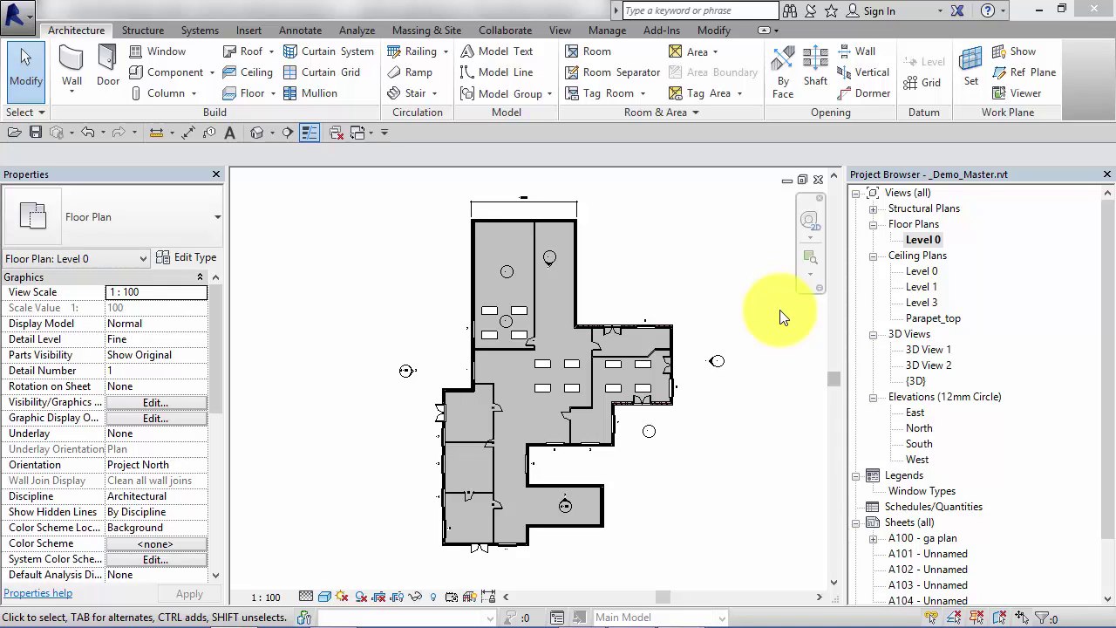
# Step: Rename the Level 0 floor plan as "GA Plan" without renaming the corresponding level and views
pyautogui.rightClick(919, 241)
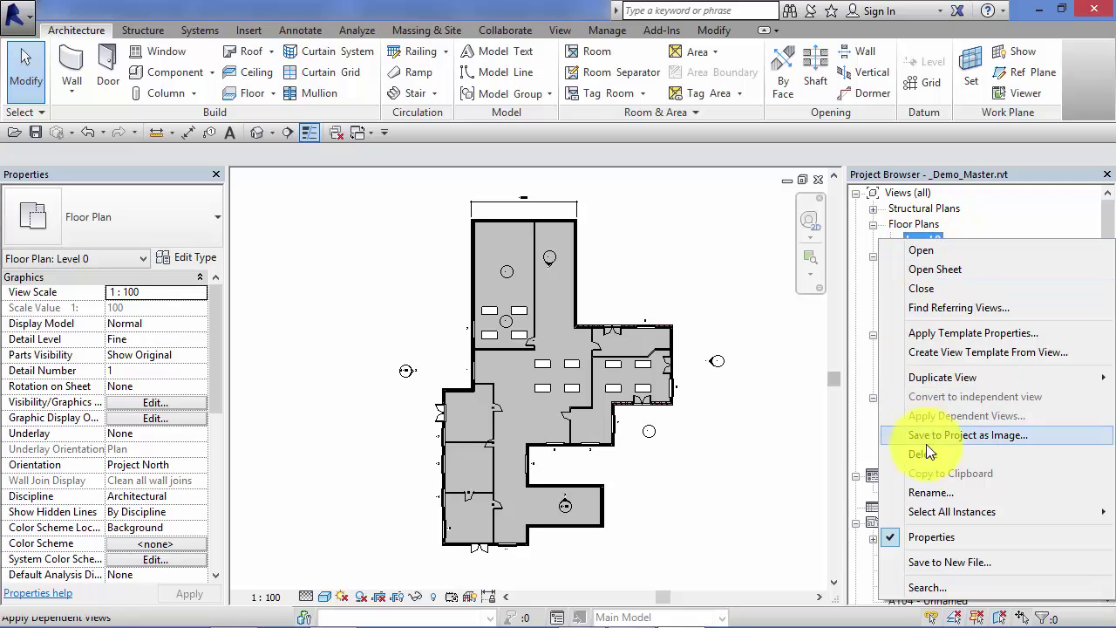
pyautogui.click(930, 492)
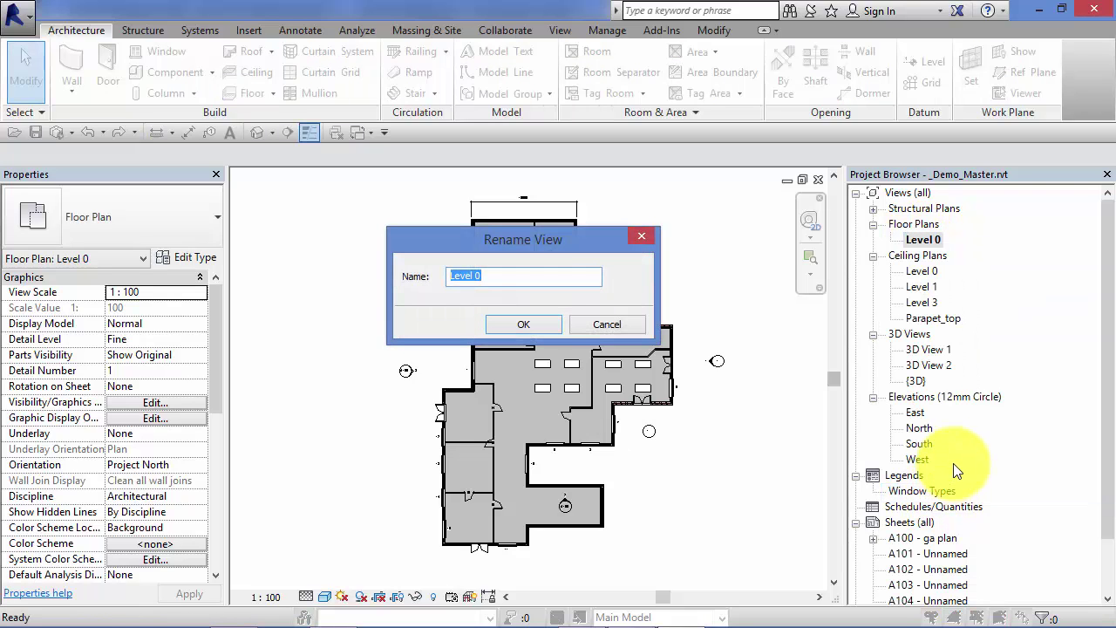
pyautogui.press('BackSpace')
pyautogui.write('GA P')
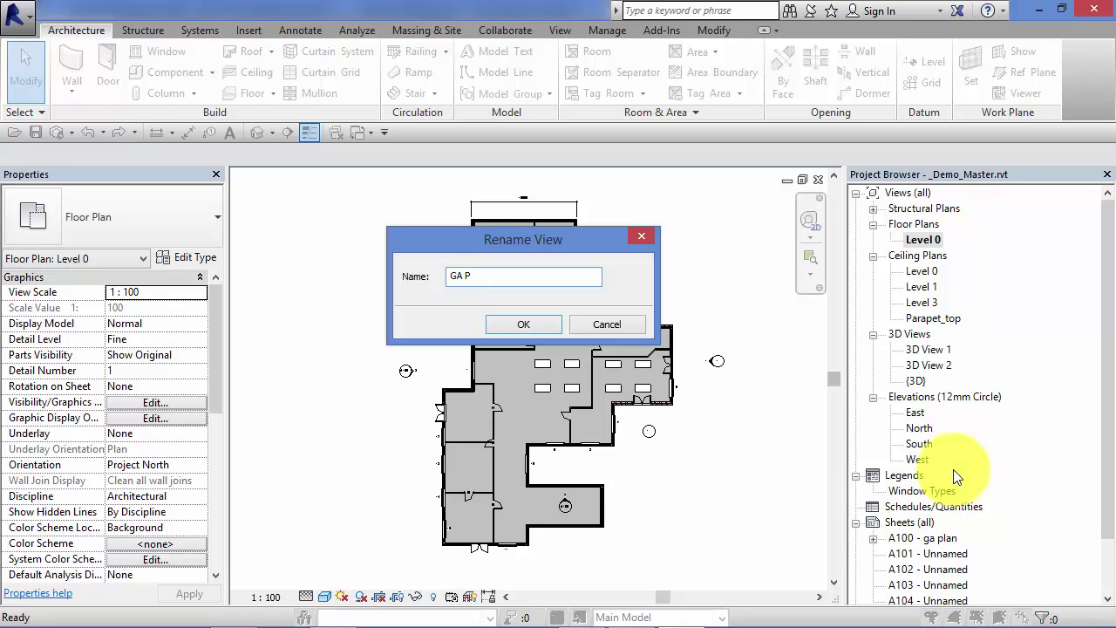
pyautogui.press('Return')
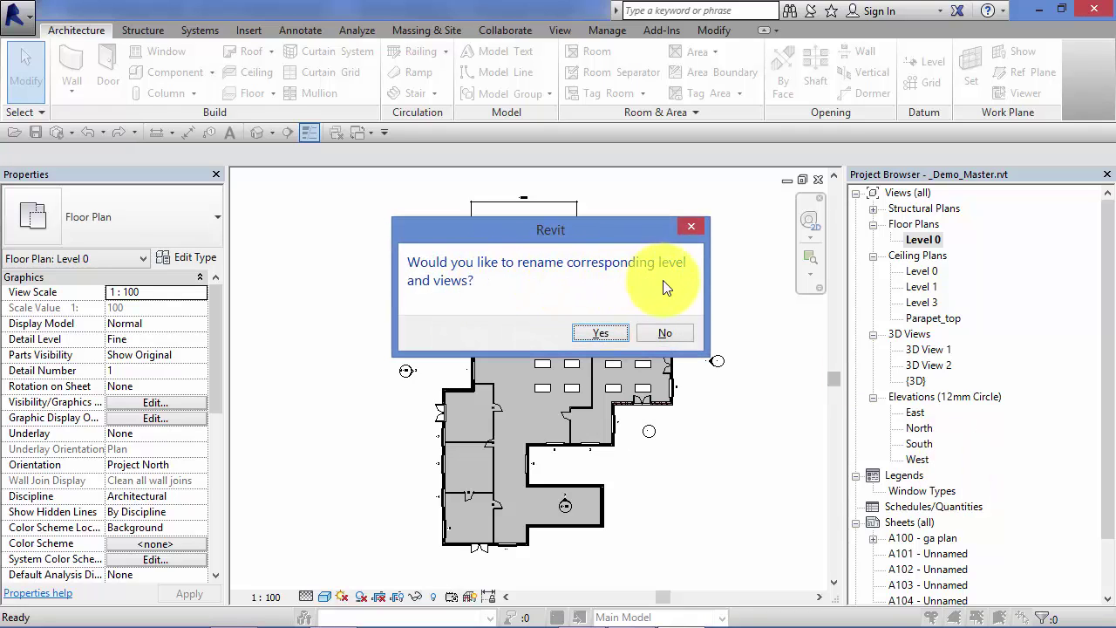
pyautogui.click(662, 332)
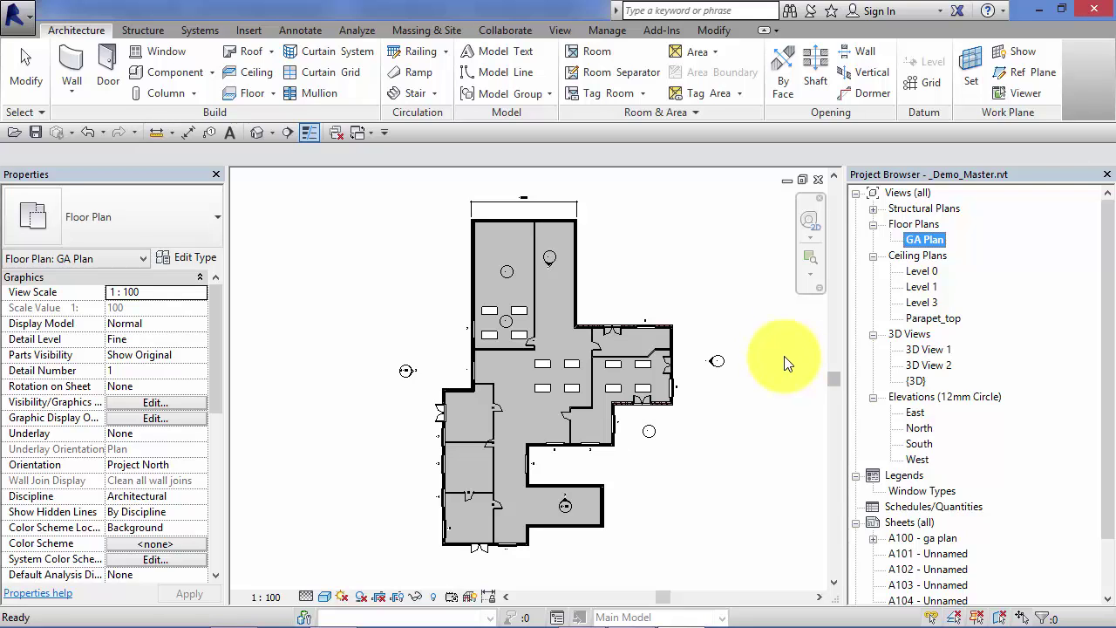
# Step: Examine the overall width dimension above the upper wall and the surrounding annotations in the GA Plan view
pyautogui.scroll(4, 578, 240)
pyautogui.moveTo(642, 237); pyautogui.dragTo(743, 307, button='middle')
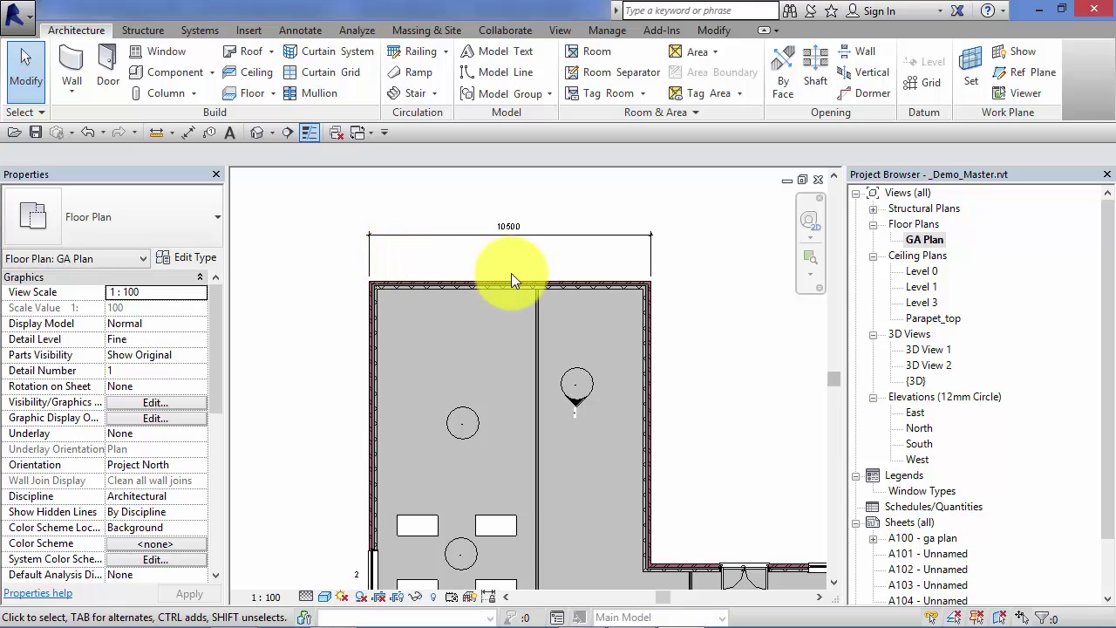
pyautogui.scroll(-3, 716, 317)
pyautogui.moveTo(731, 358); pyautogui.dragTo(613, 336, button='middle')
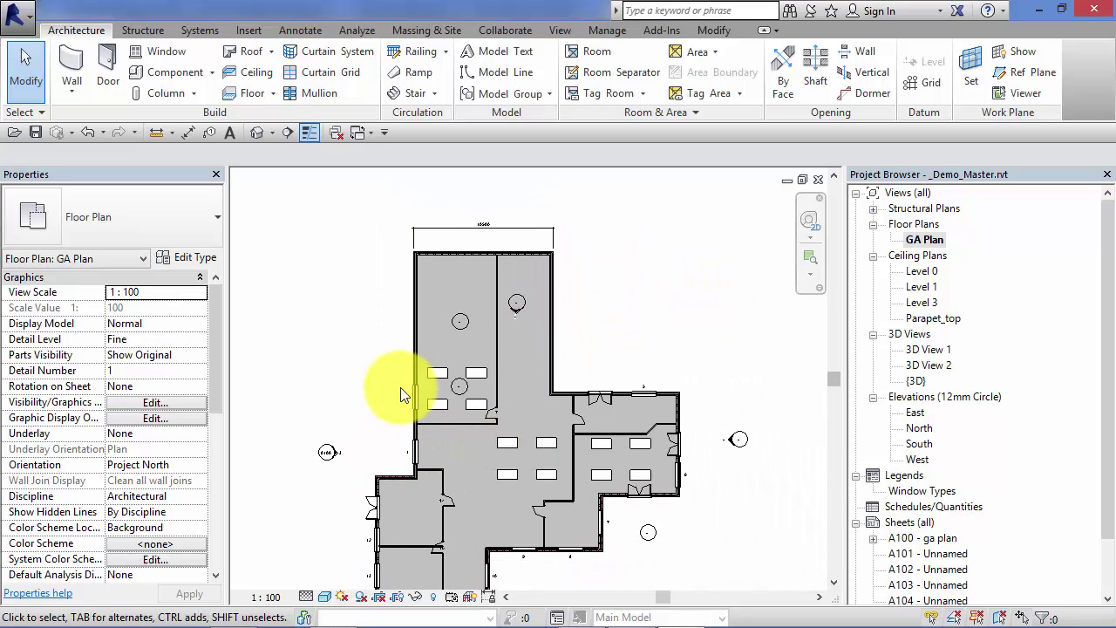
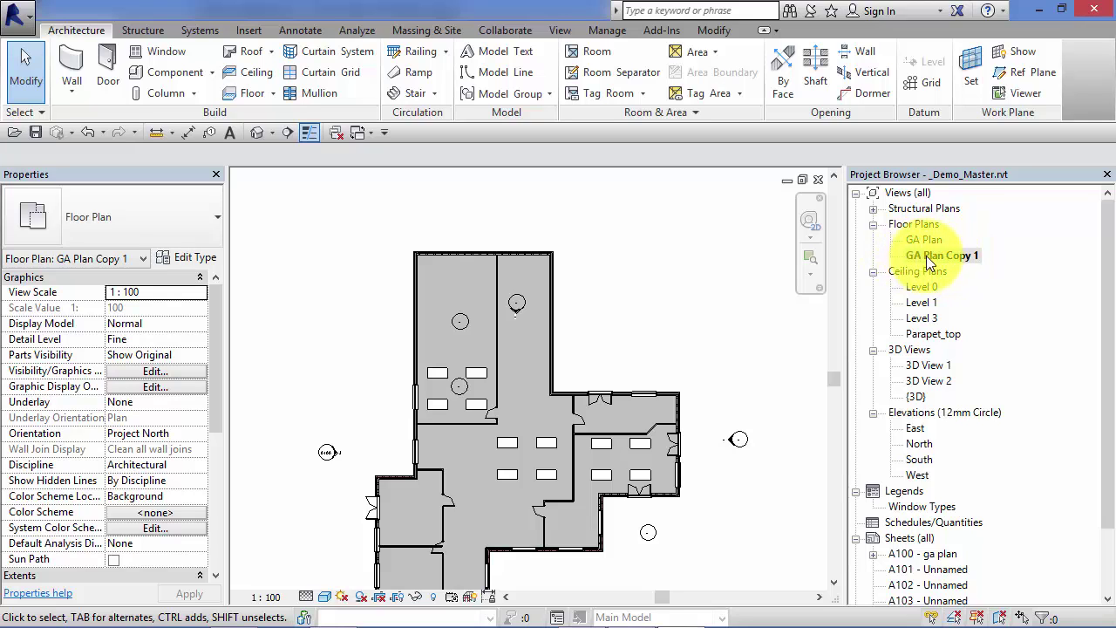
# Step: Rename the GA Plan Copy 1 view as "Furniture Plan_Ground Floor"
pyautogui.rightClick(951, 256)
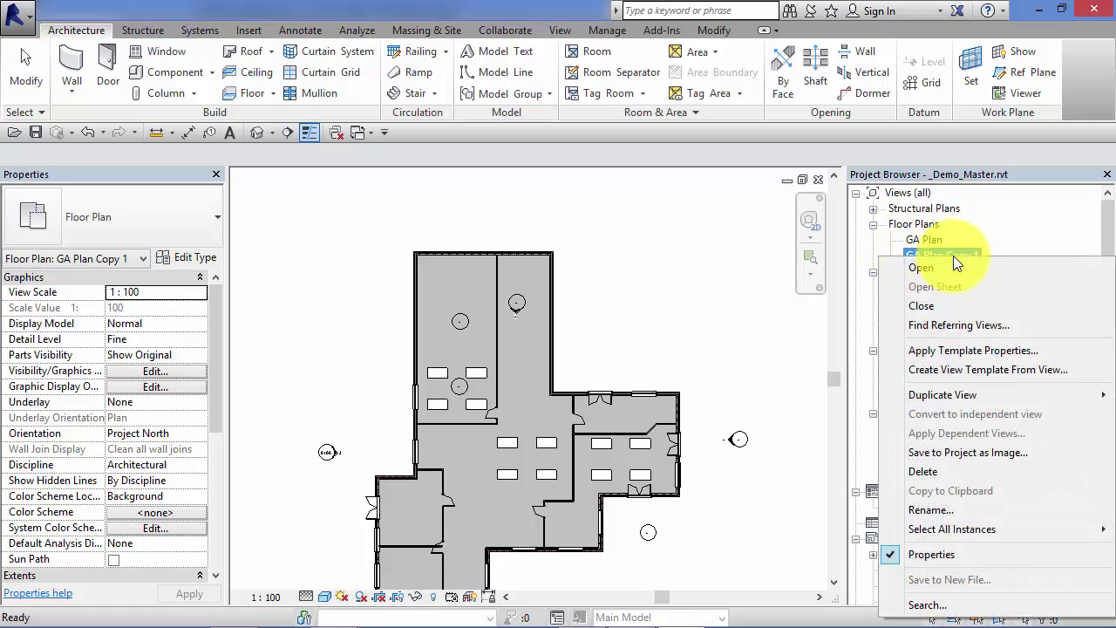
pyautogui.click(942, 512)
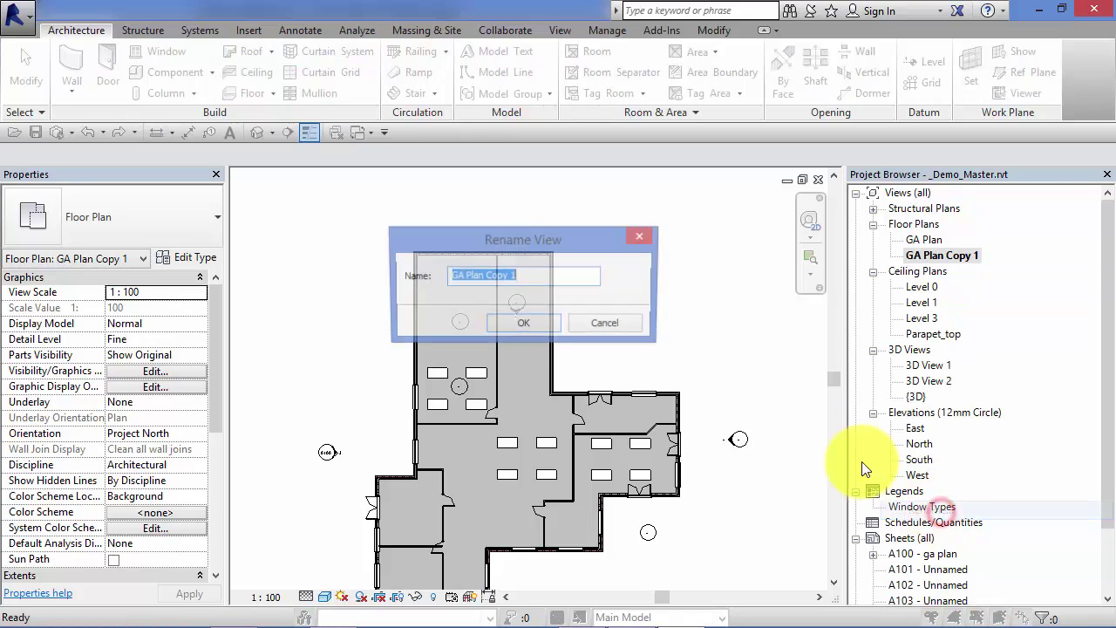
pyautogui.press('BackSpace')
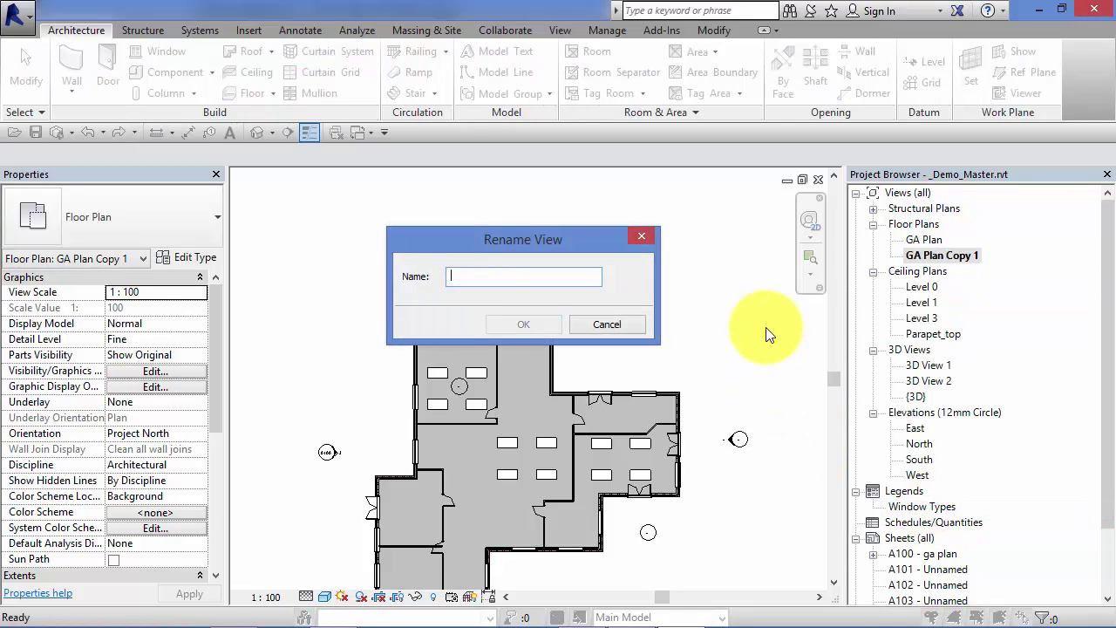
pyautogui.write('Furniture')
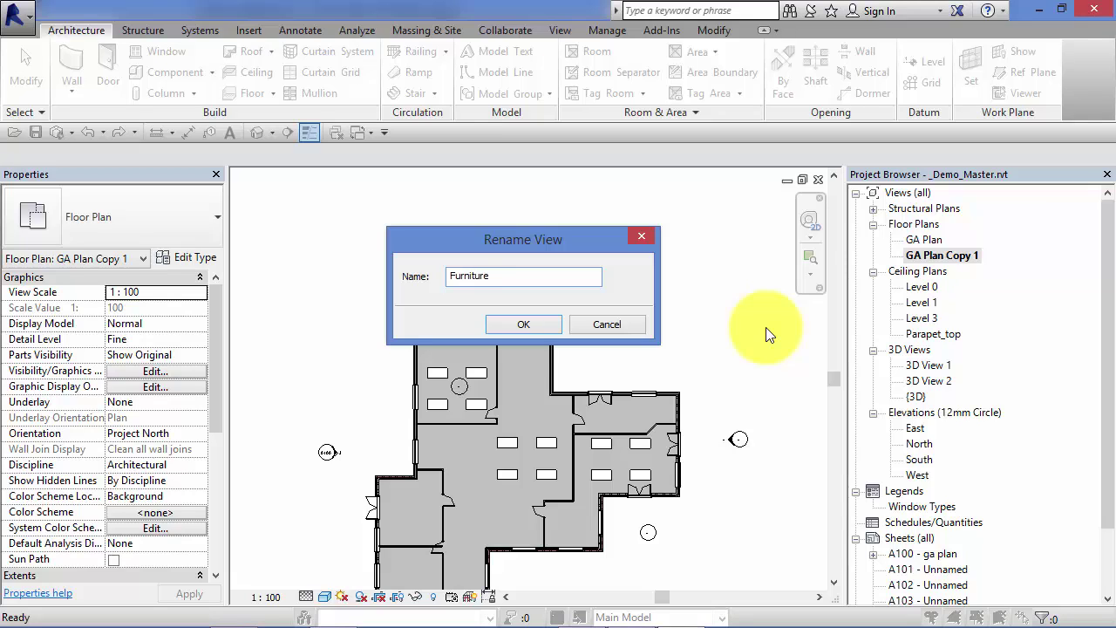
pyautogui.write(' Plan_Ground Floor')
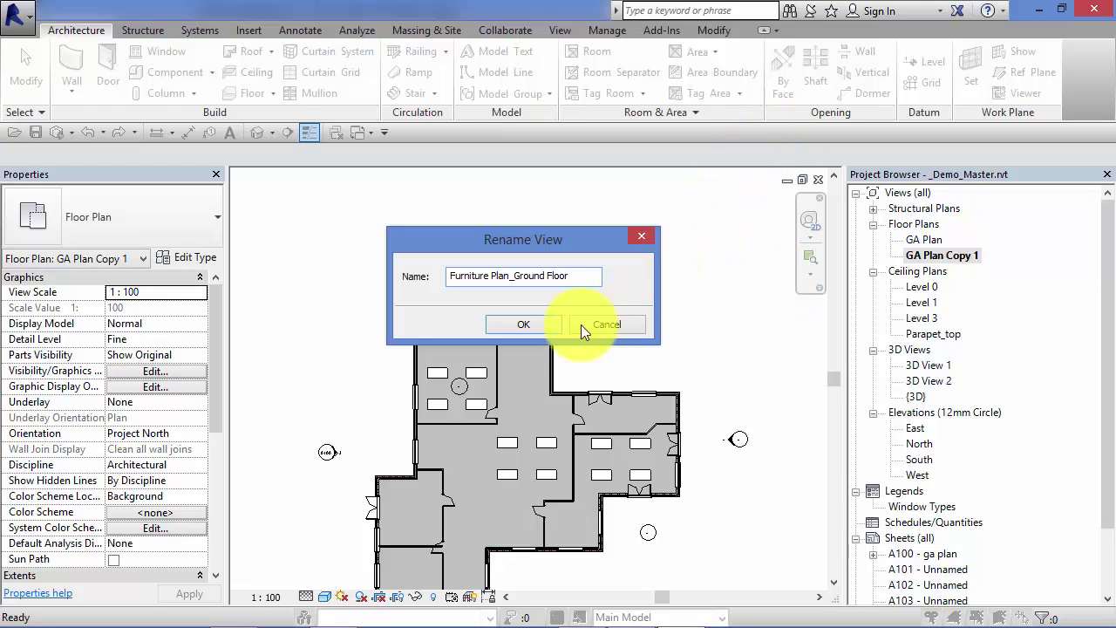
pyautogui.click(542, 323)
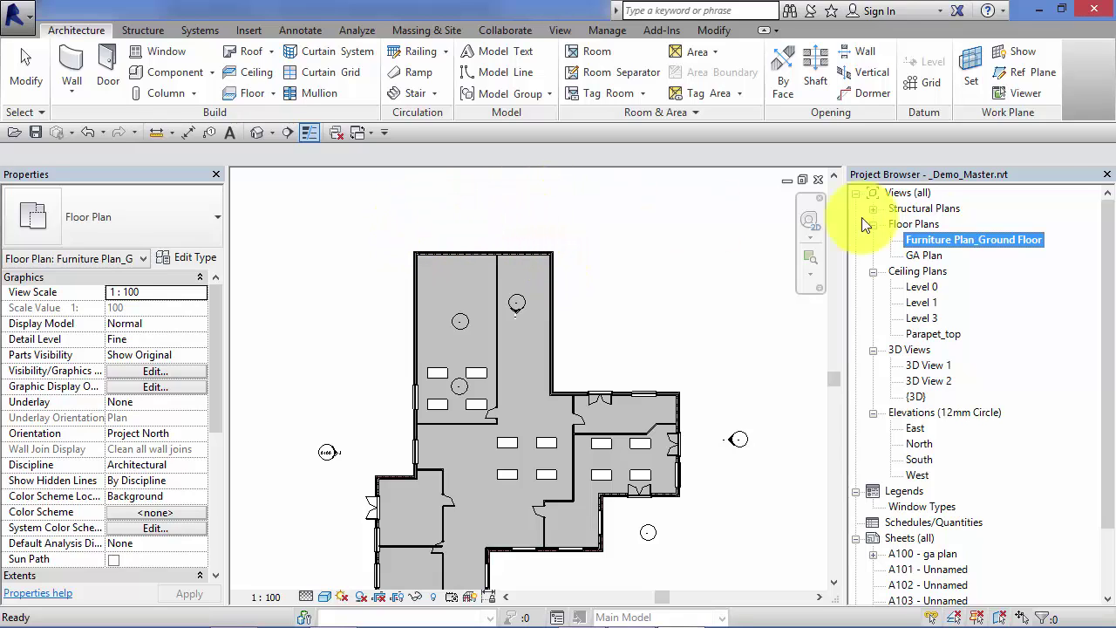
# Step: Compare the annotations in the GA Plan and Furniture Plan_Ground Floor views, finishing on GA Plan
pyautogui.click(923, 256)
pyautogui.doubleClick(923, 257)
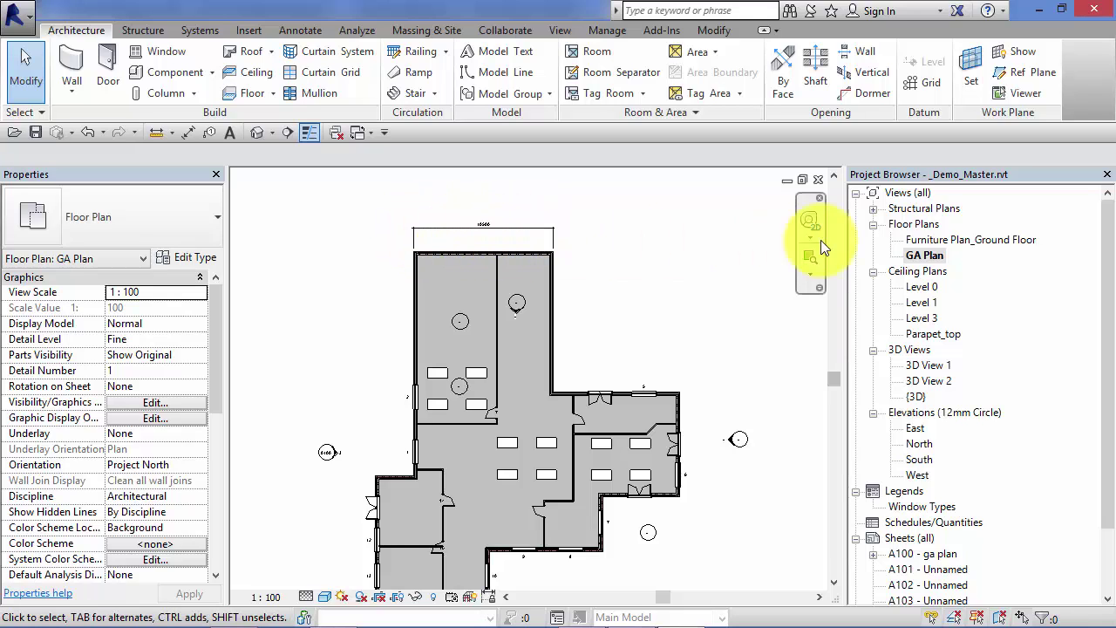
pyautogui.click(945, 239)
pyautogui.doubleClick(945, 239)
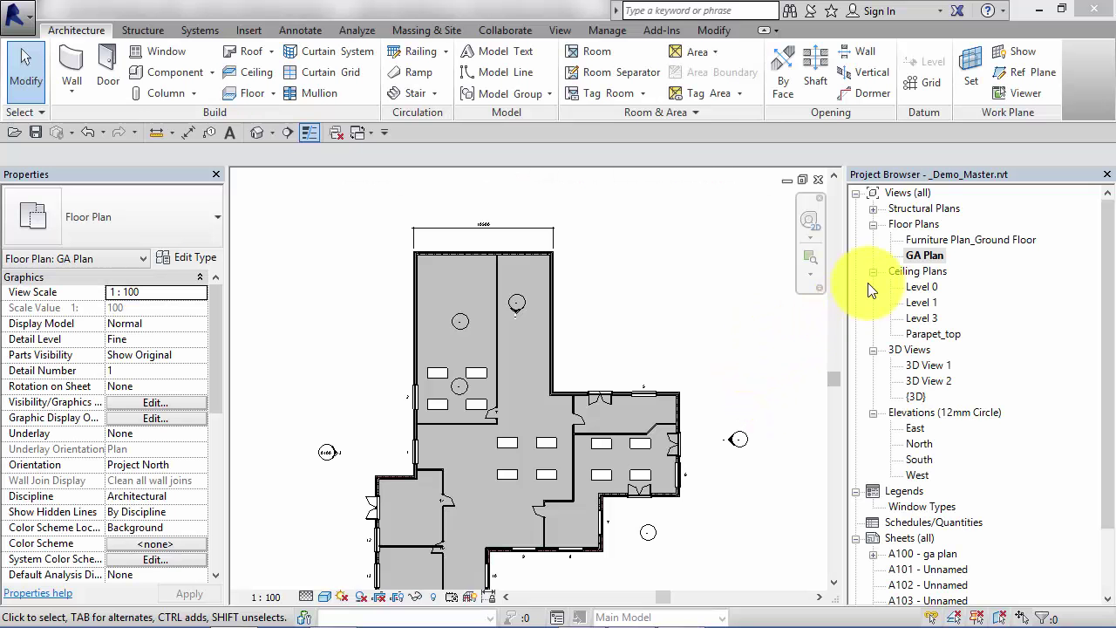
pyautogui.doubleClick(921, 255)
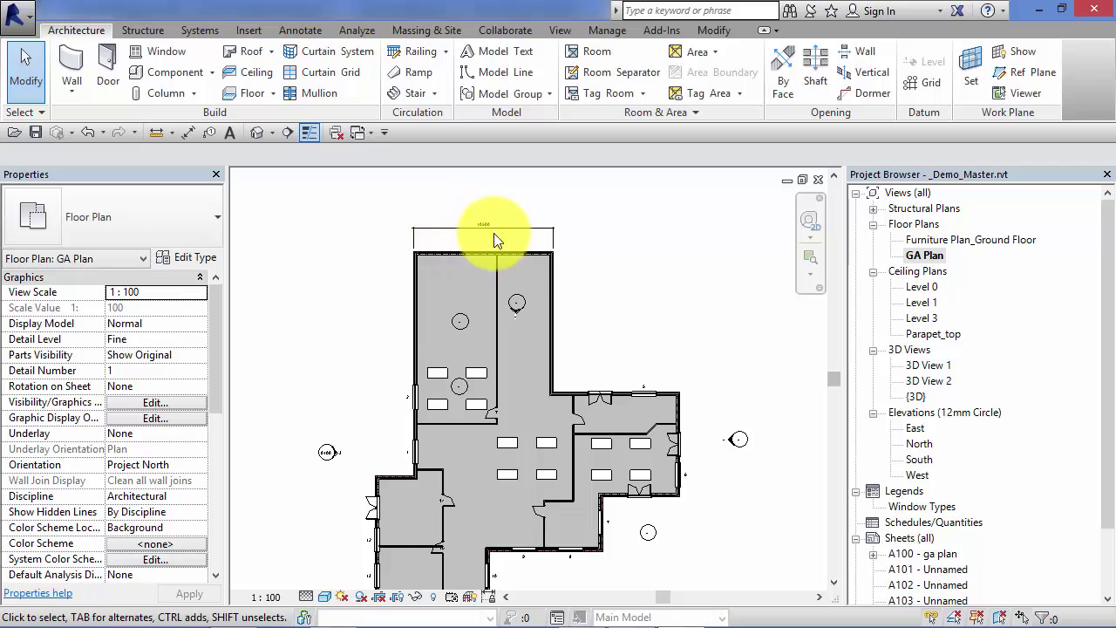
# Step: Duplicate the GA Plan view with detailing
pyautogui.rightClick(923, 257)
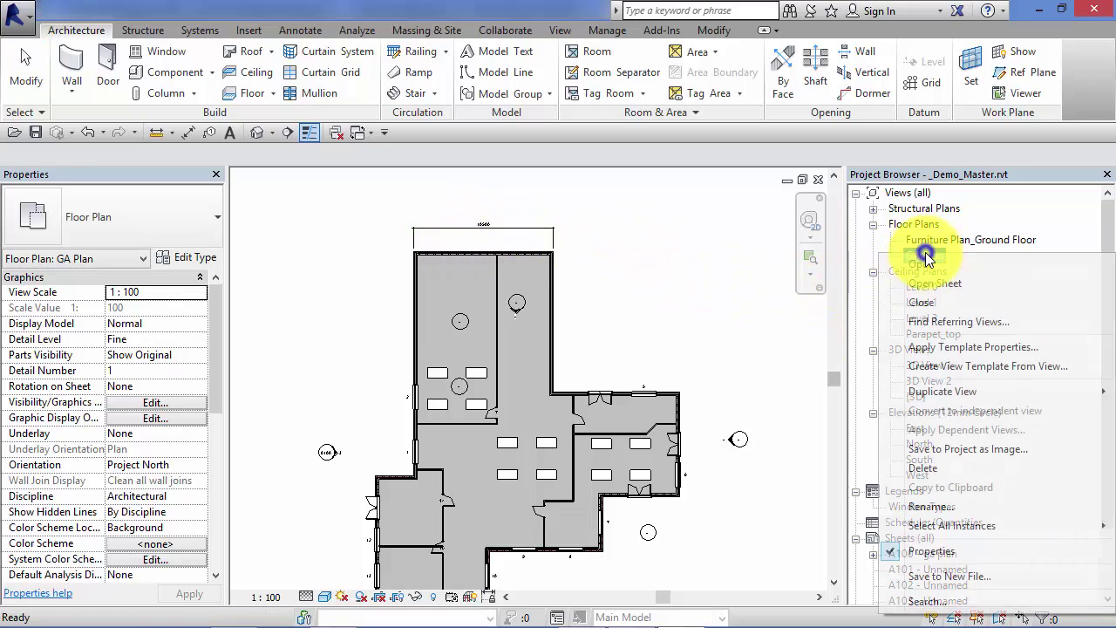
pyautogui.moveTo(955, 397)
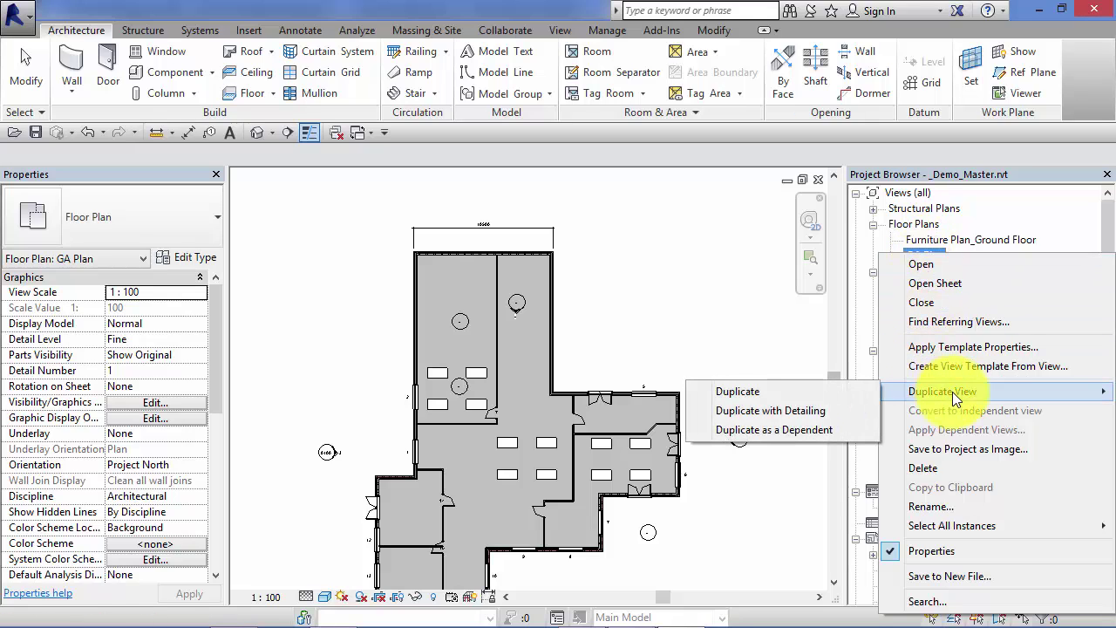
pyautogui.click(823, 411)
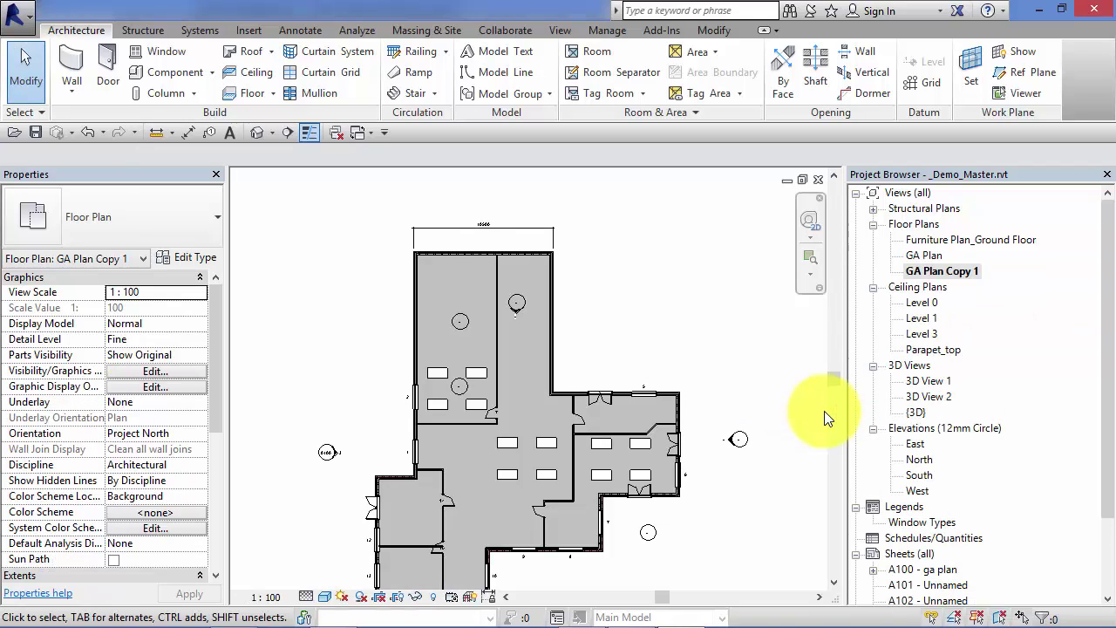
# Step: Rename the GA Plan Copy 1 view as "Finishes Plan_Ground Floor"
pyautogui.rightClick(957, 271)
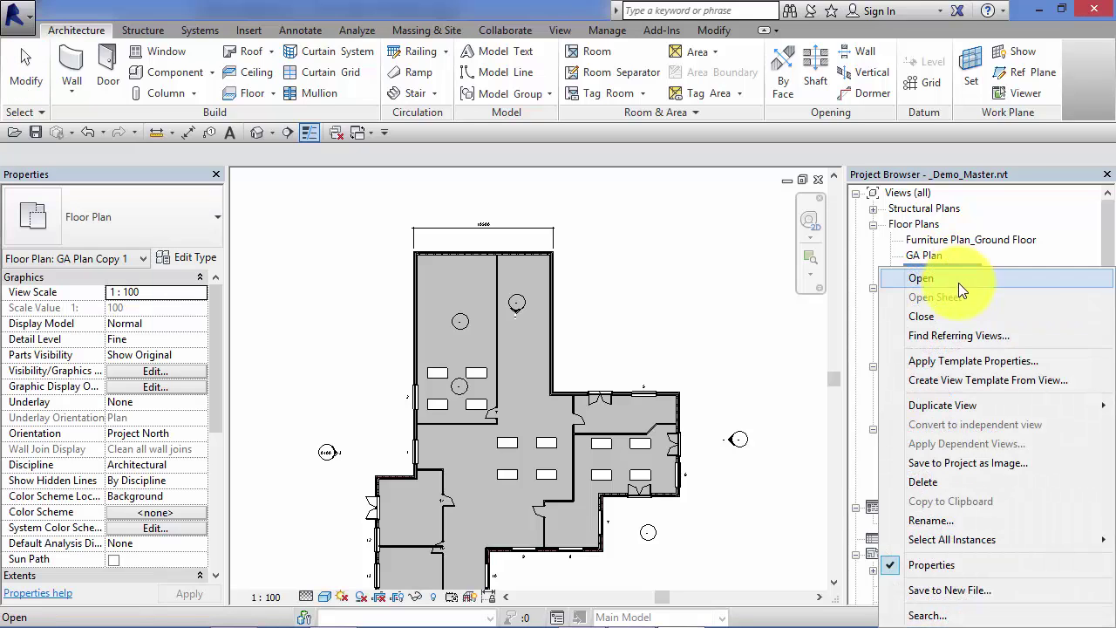
pyautogui.click(931, 519)
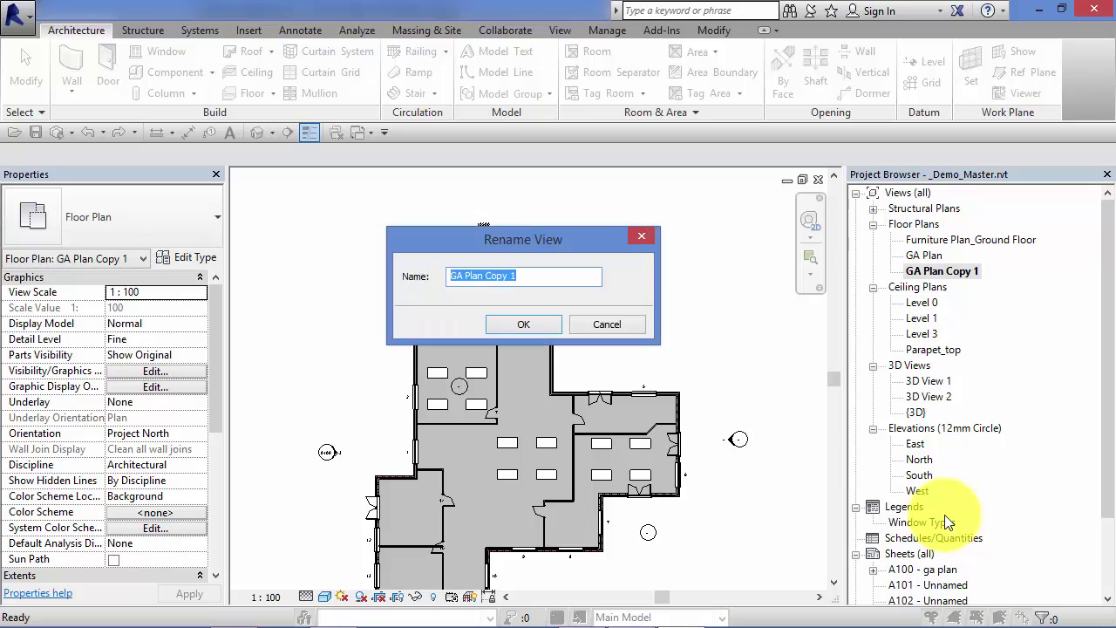
pyautogui.press('BackSpace')
pyautogui.write('F')
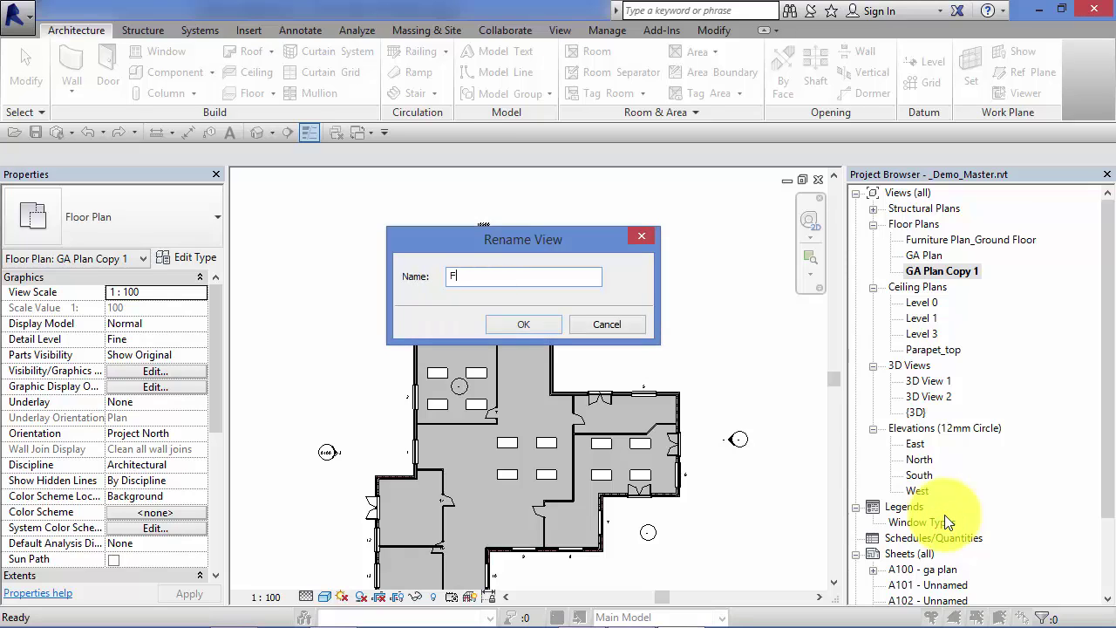
pyautogui.write('inishes Plan _Ground Floor')
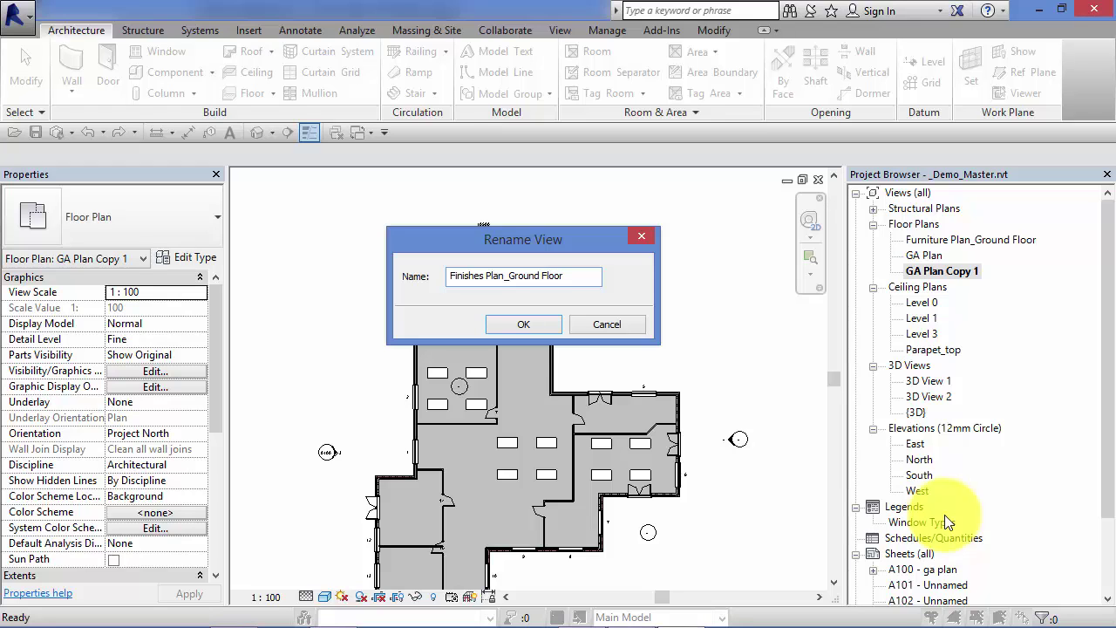
pyautogui.press('Return')
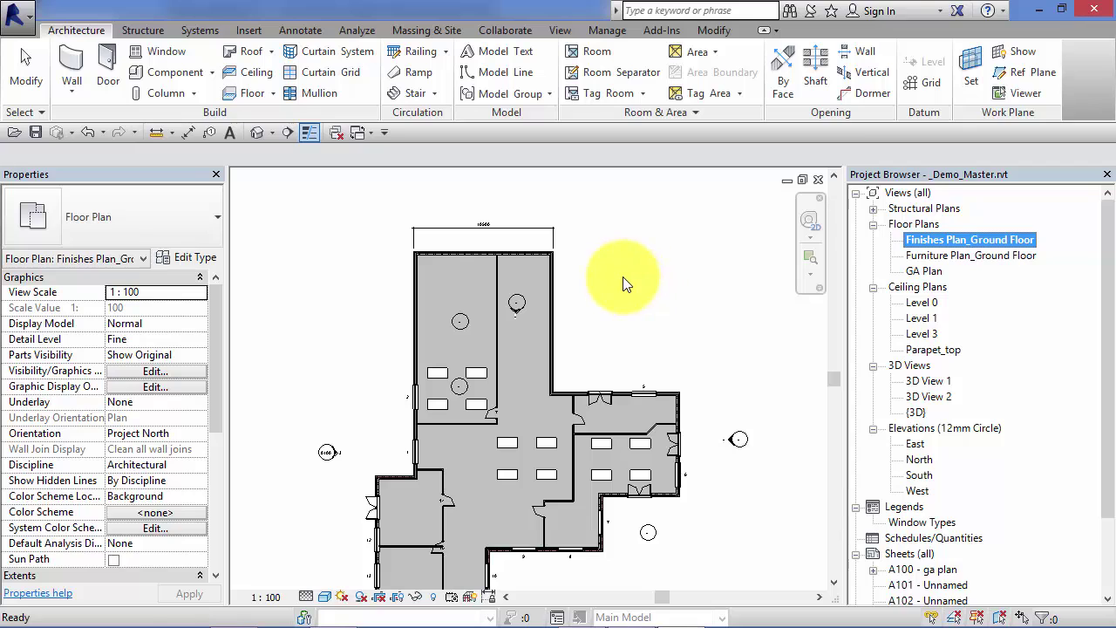
# Step: Examine the overall width dimension and the other annotations around the upper room in the Finishes Plan_Ground Floor view
pyautogui.click(671, 275)
pyautogui.scroll(3, 568, 259)
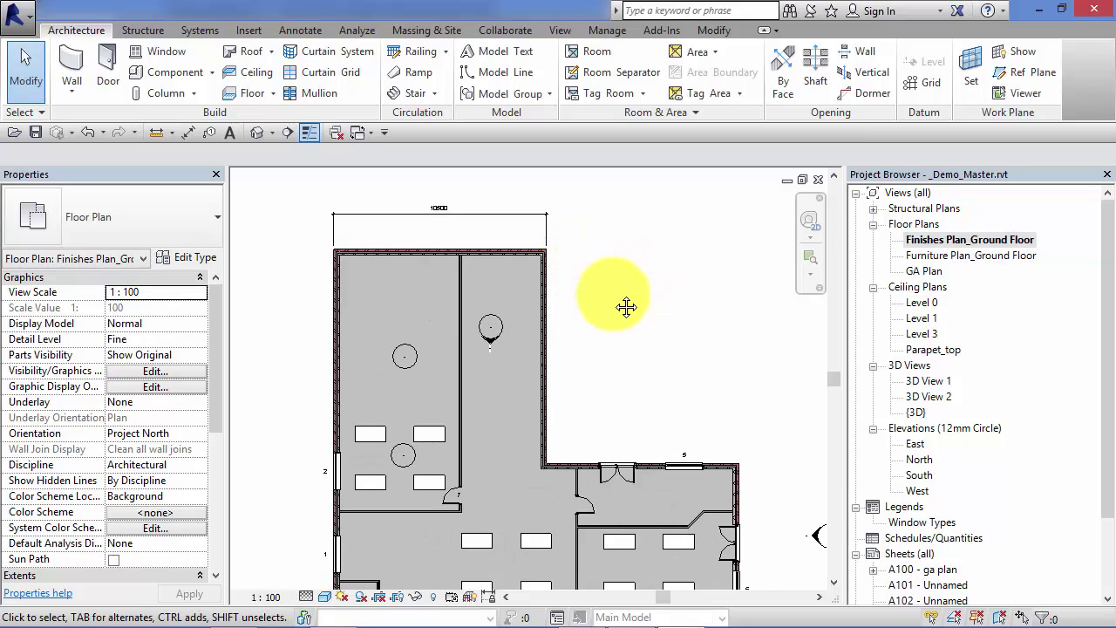
pyautogui.moveTo(695, 306); pyautogui.dragTo(658, 345, button='middle')
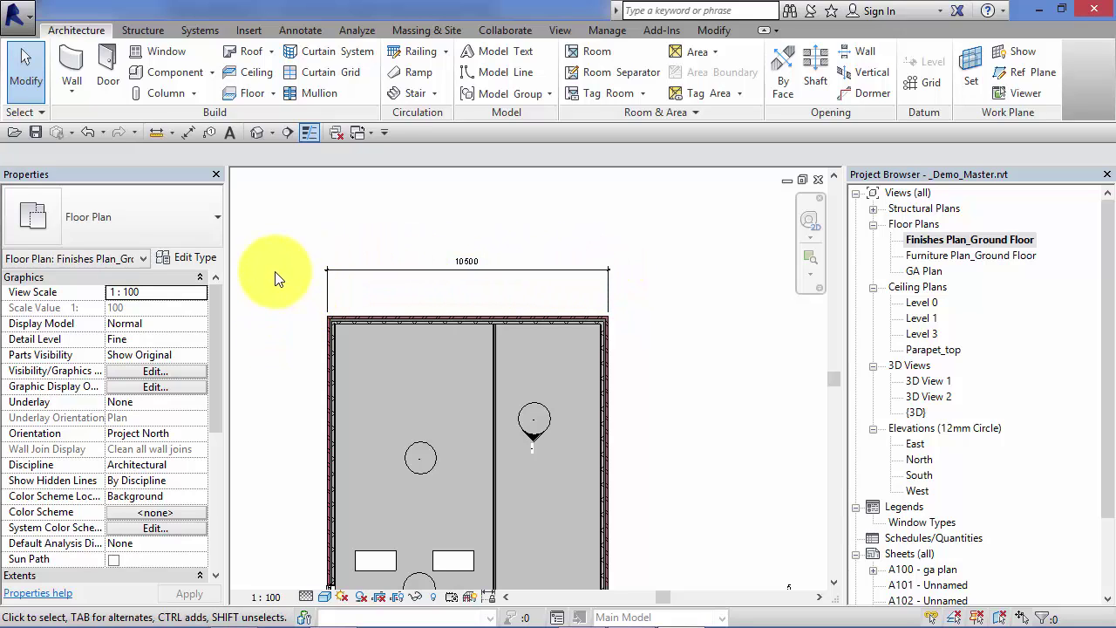
pyautogui.scroll(-2, 683, 415)
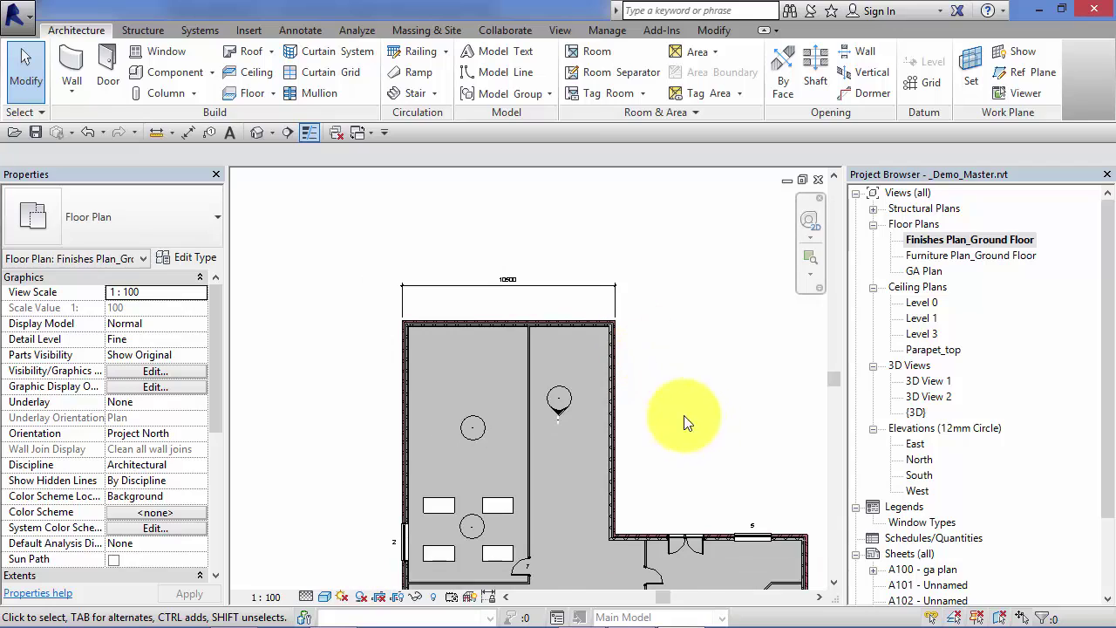
pyautogui.moveTo(636, 331); pyautogui.dragTo(656, 340, button='middle')
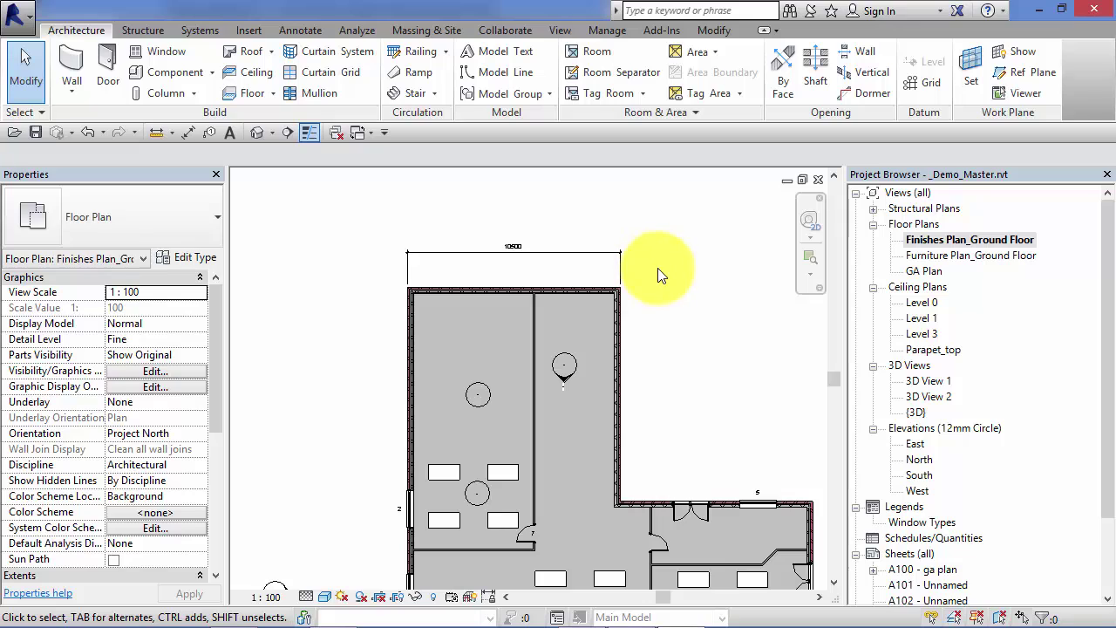
# Step: In the GA Plan view, move the table group in the upper-left room up close to the upper wall
pyautogui.doubleClick(929, 272)
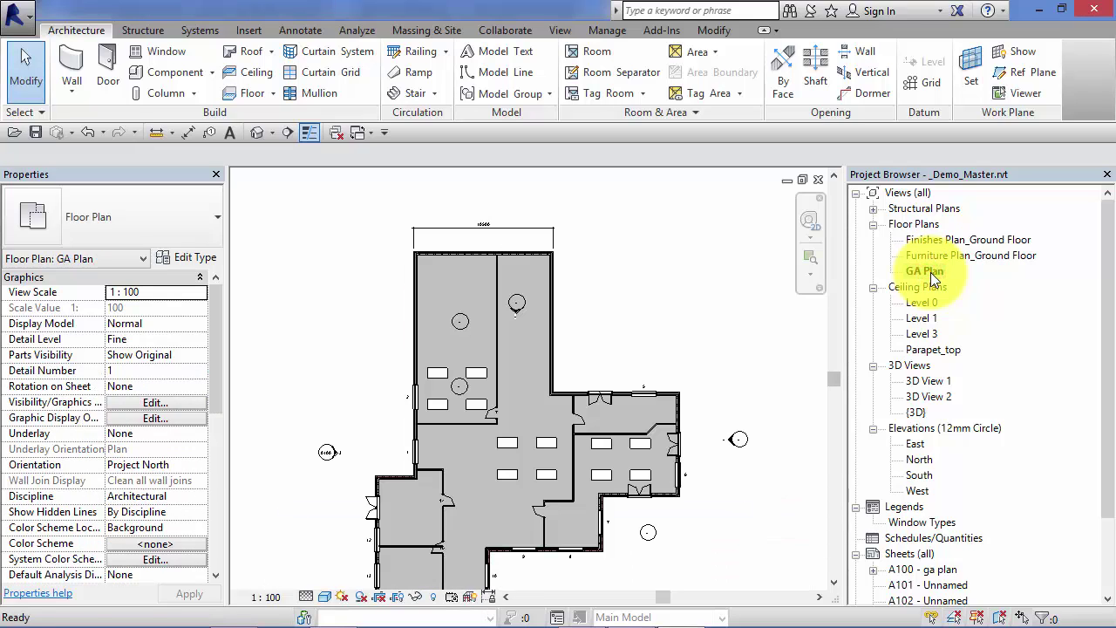
pyautogui.scroll(2, 435, 296)
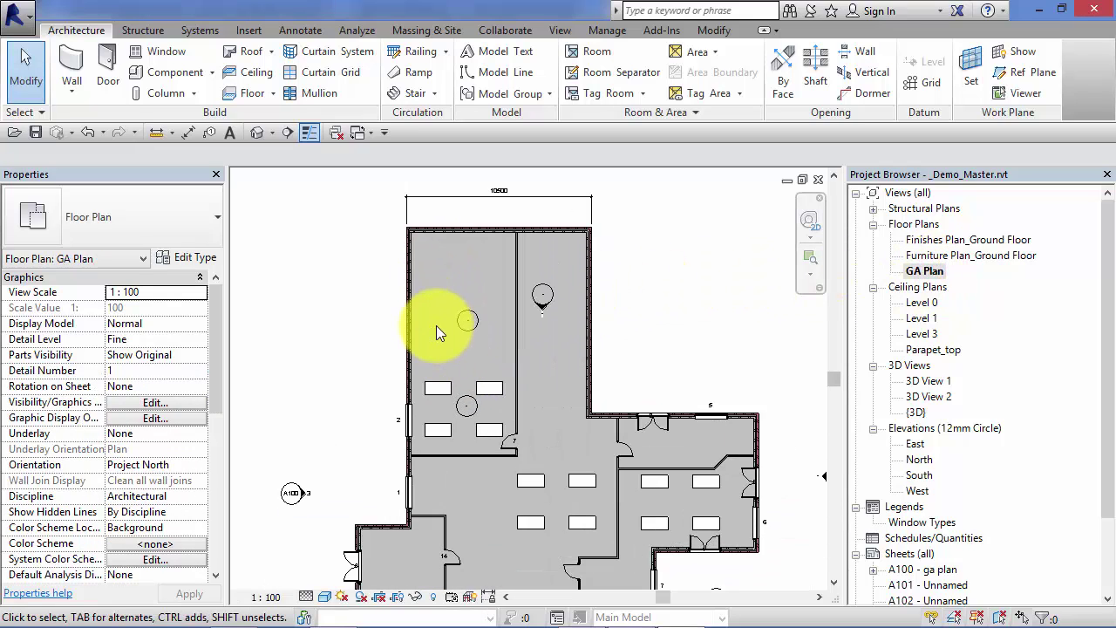
pyautogui.click(439, 386)
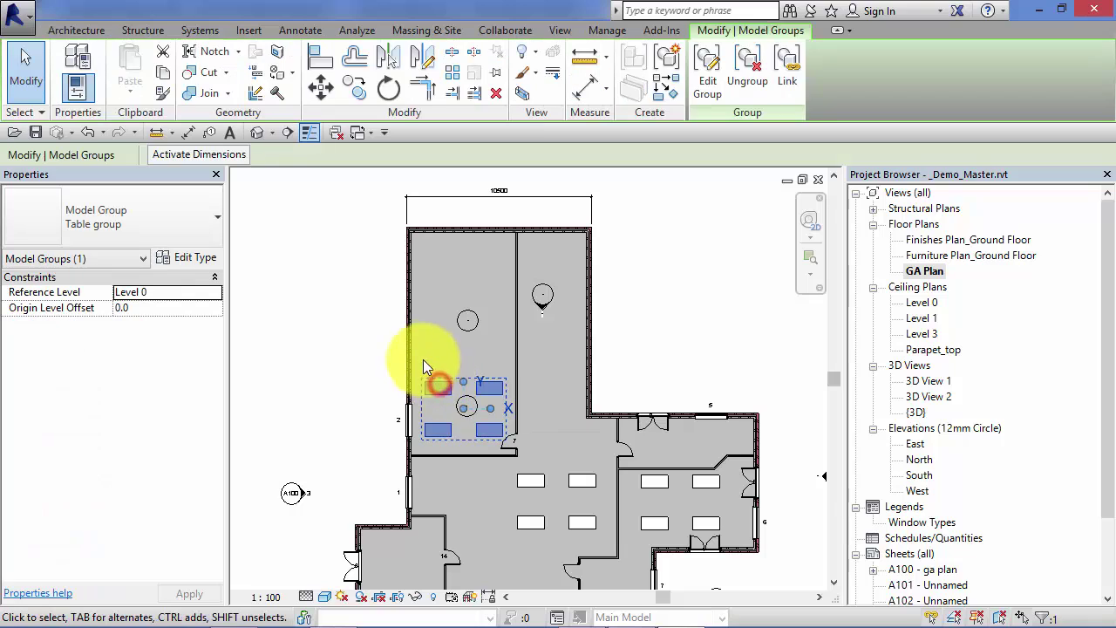
pyautogui.moveTo(436, 384); pyautogui.dragTo(444, 247)
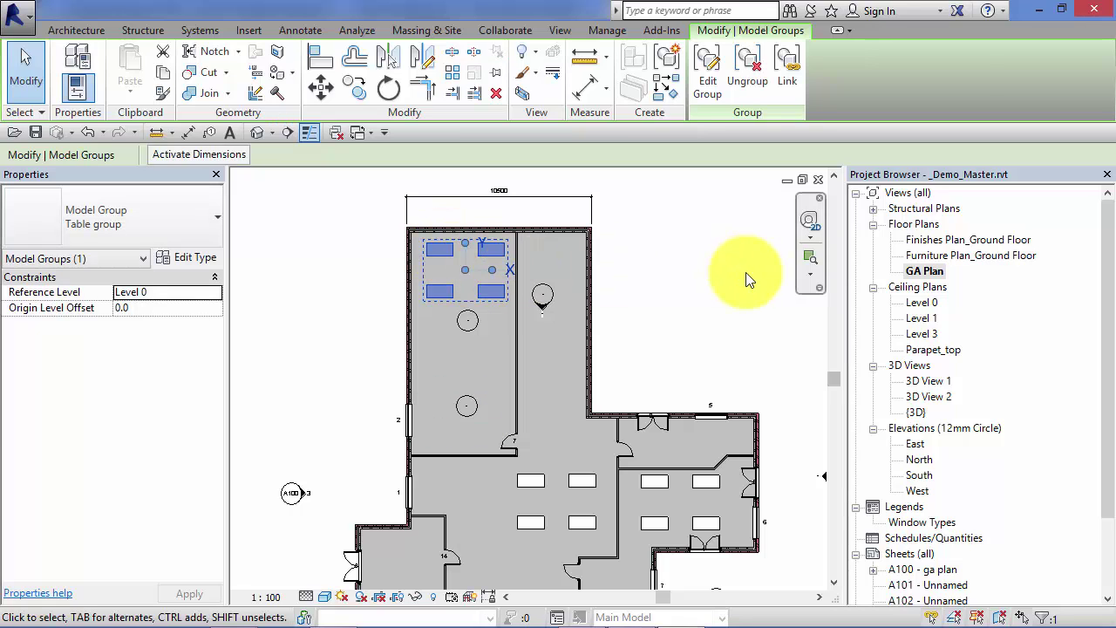
pyautogui.click(785, 252)
# Step: Check the moved table group's position in the Finishes Plan_Ground Floor and Furniture Plan_Ground Floor views
pyautogui.doubleClick(934, 240)
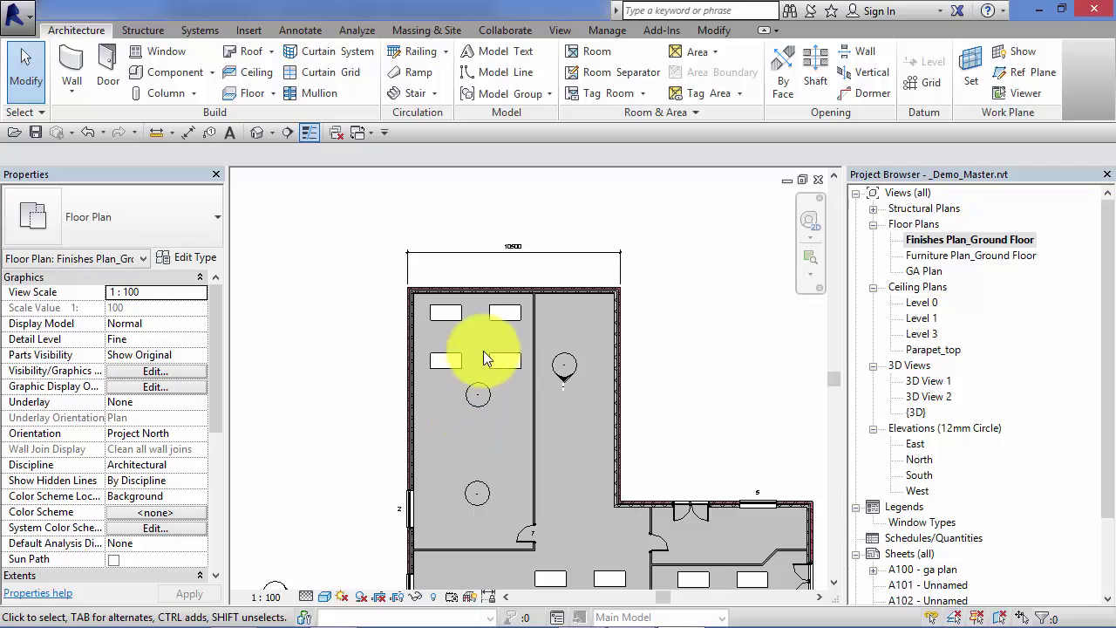
pyautogui.doubleClick(947, 254)
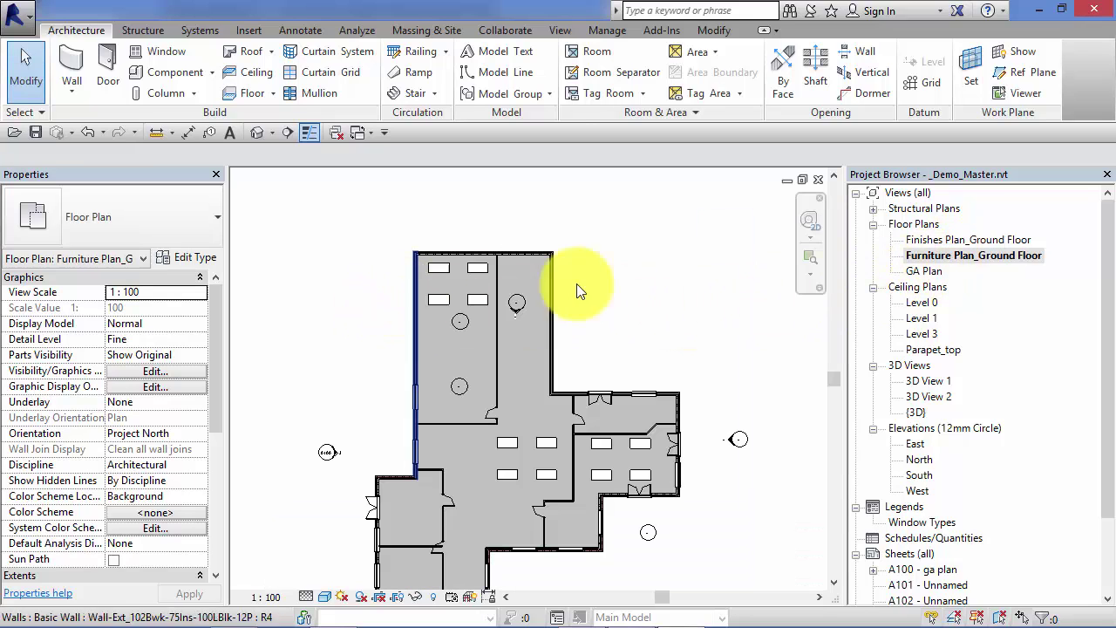
pyautogui.doubleClick(952, 239)
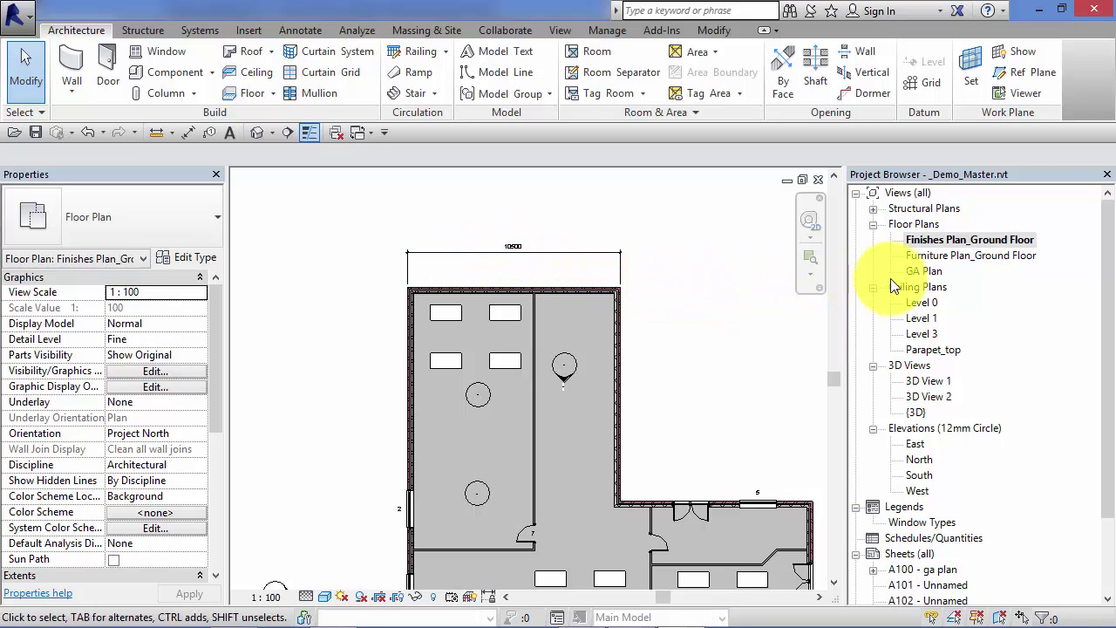
# Step: Move the overall width dimension farther above the upper wall in GA Plan, and check the same dimension in Finishes Plan_Ground Floor
pyautogui.doubleClick(916, 272)
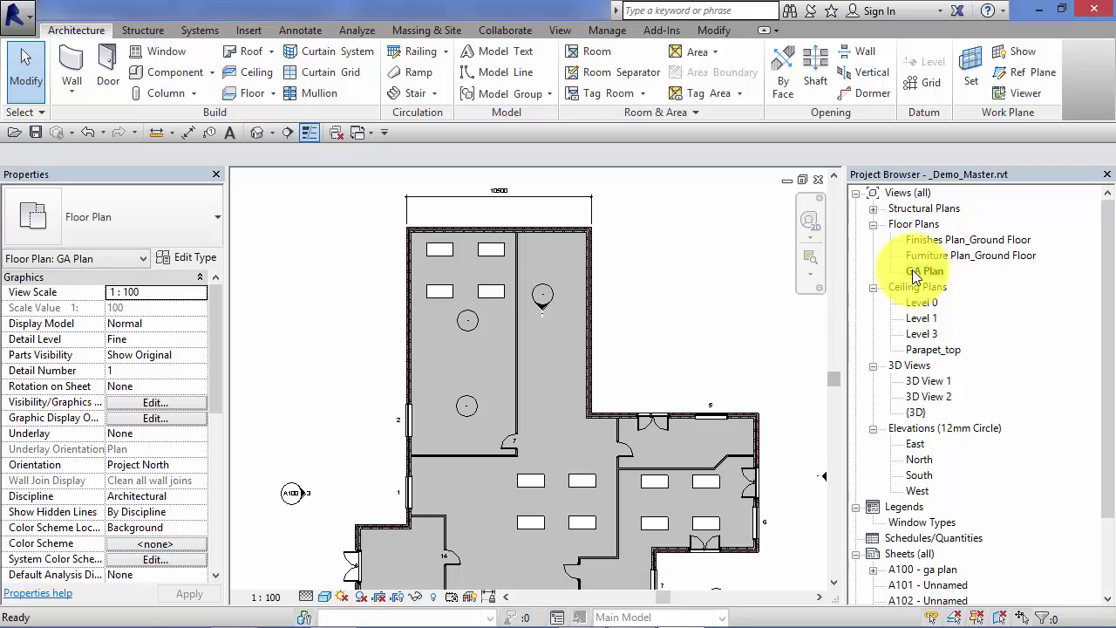
pyautogui.moveTo(608, 293); pyautogui.dragTo(653, 393, button='middle')
pyautogui.scroll(3, 633, 309)
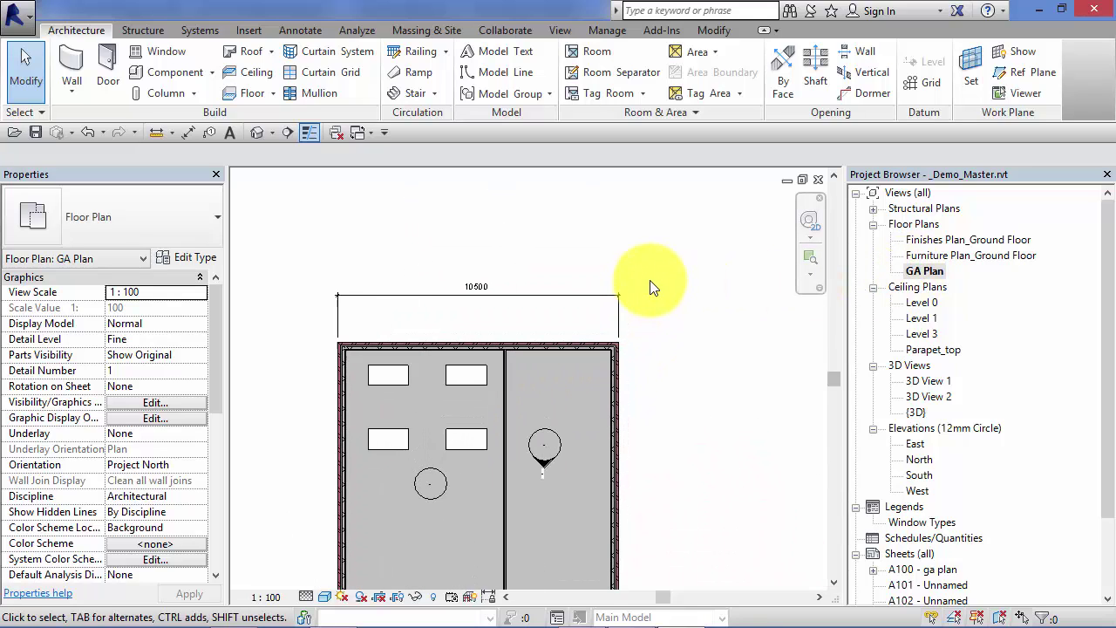
pyautogui.click(542, 296)
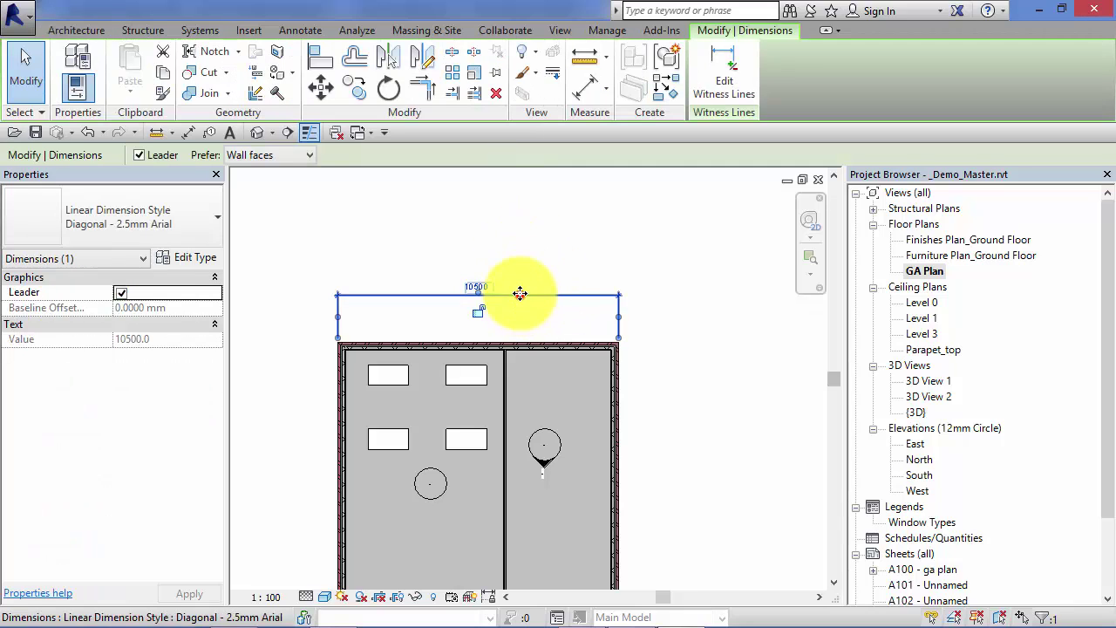
pyautogui.moveTo(520, 295); pyautogui.dragTo(536, 190)
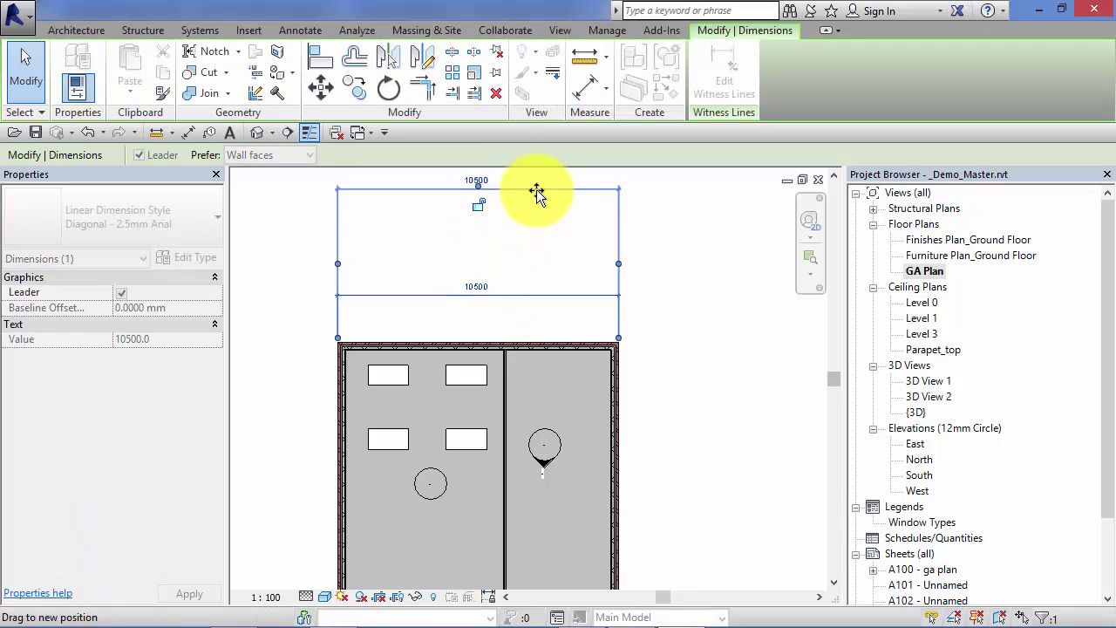
pyautogui.click(715, 273)
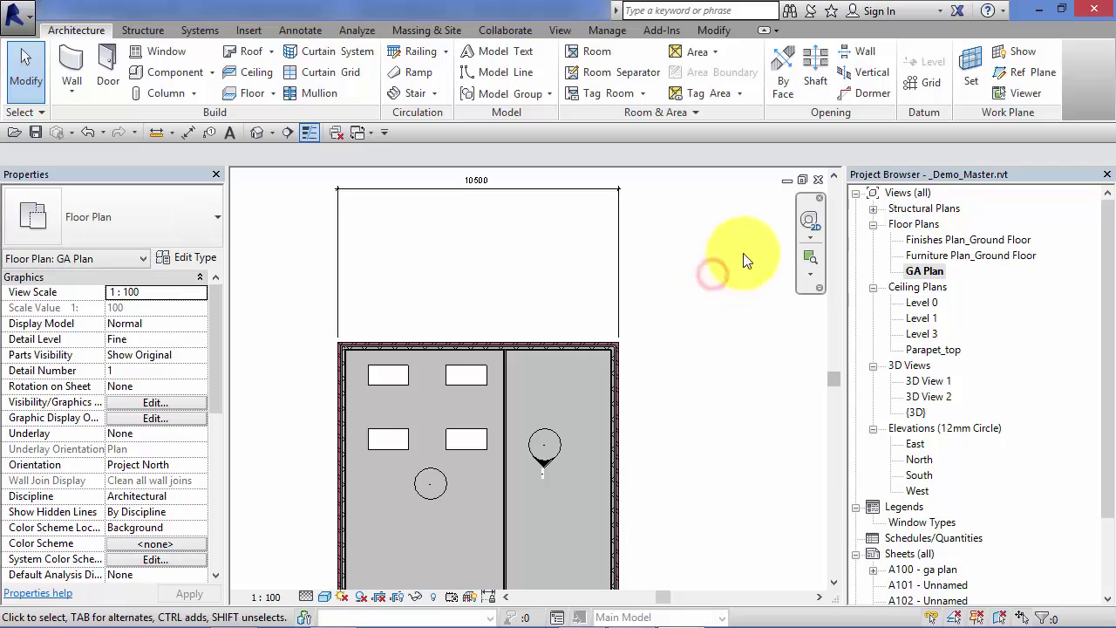
pyautogui.doubleClick(932, 240)
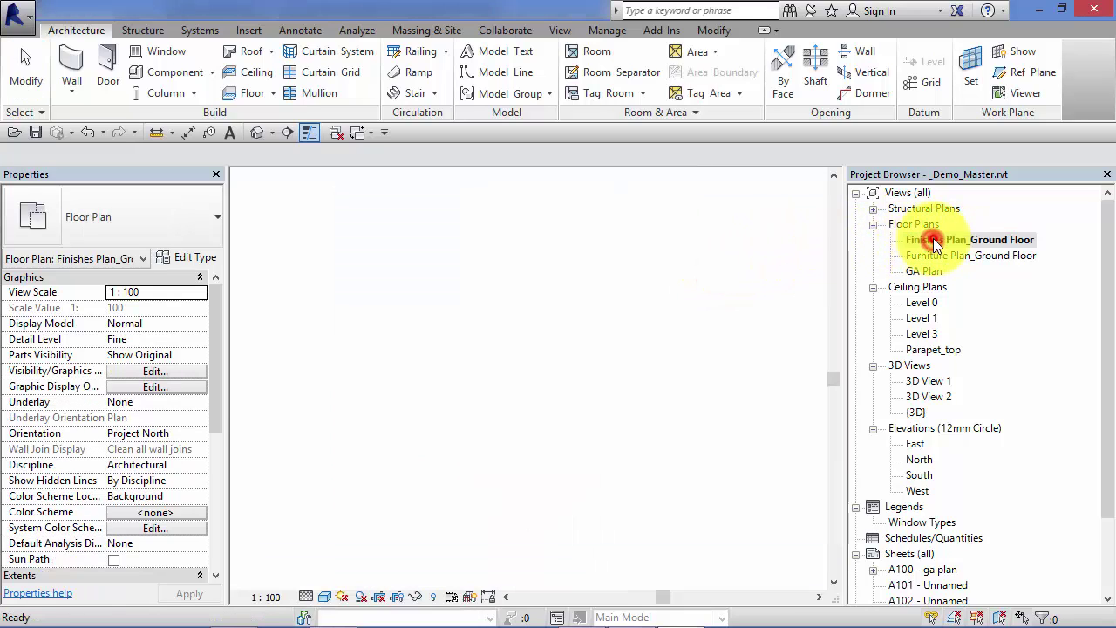
pyautogui.moveTo(620, 252); pyautogui.dragTo(599, 319, button='middle')
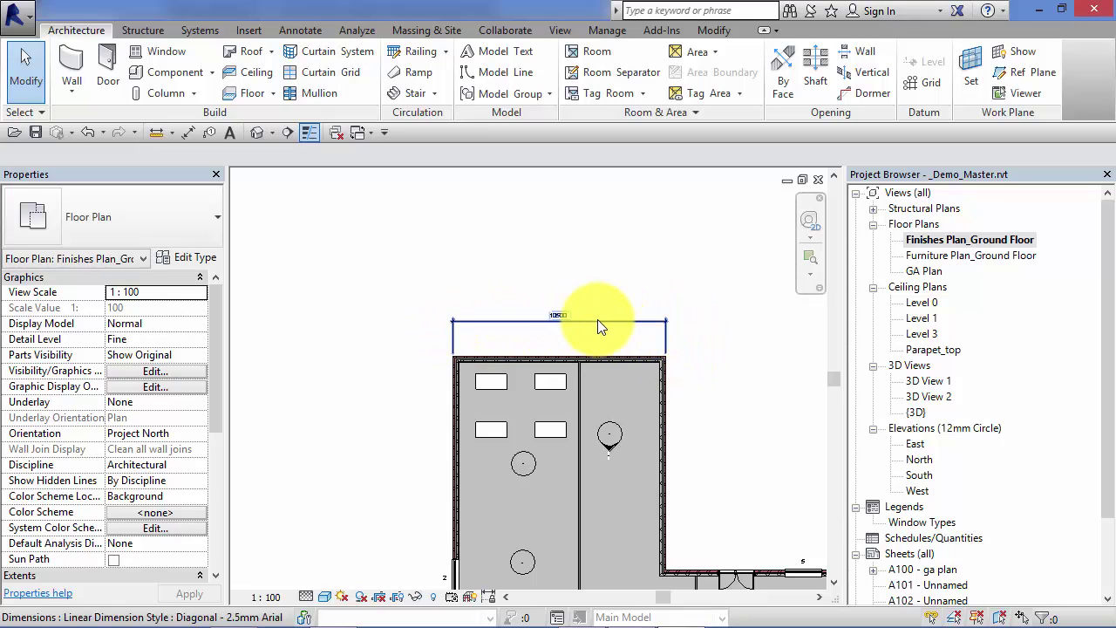
# Step: Delete the overall width dimension above the upper wall in the GA Plan view
pyautogui.doubleClick(920, 271)
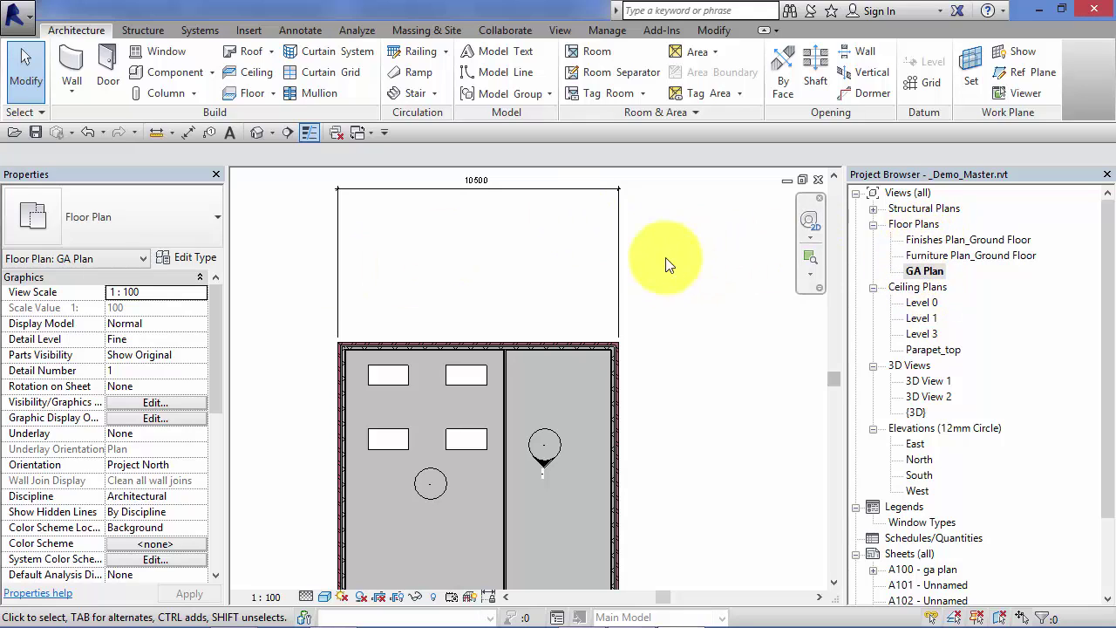
pyautogui.click(617, 263)
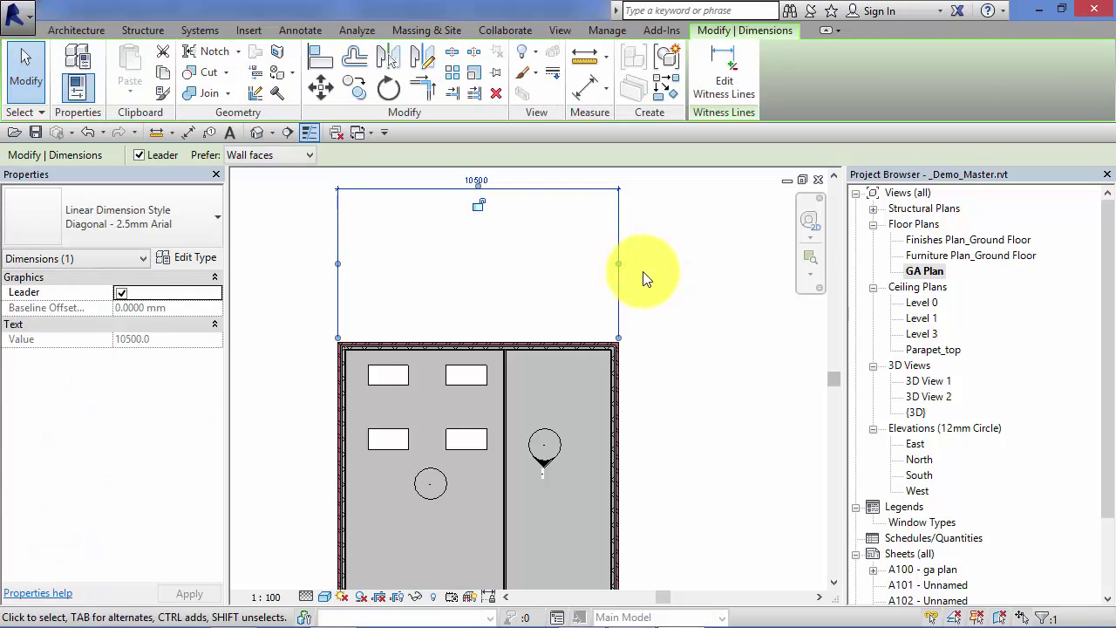
pyautogui.press('Delete')
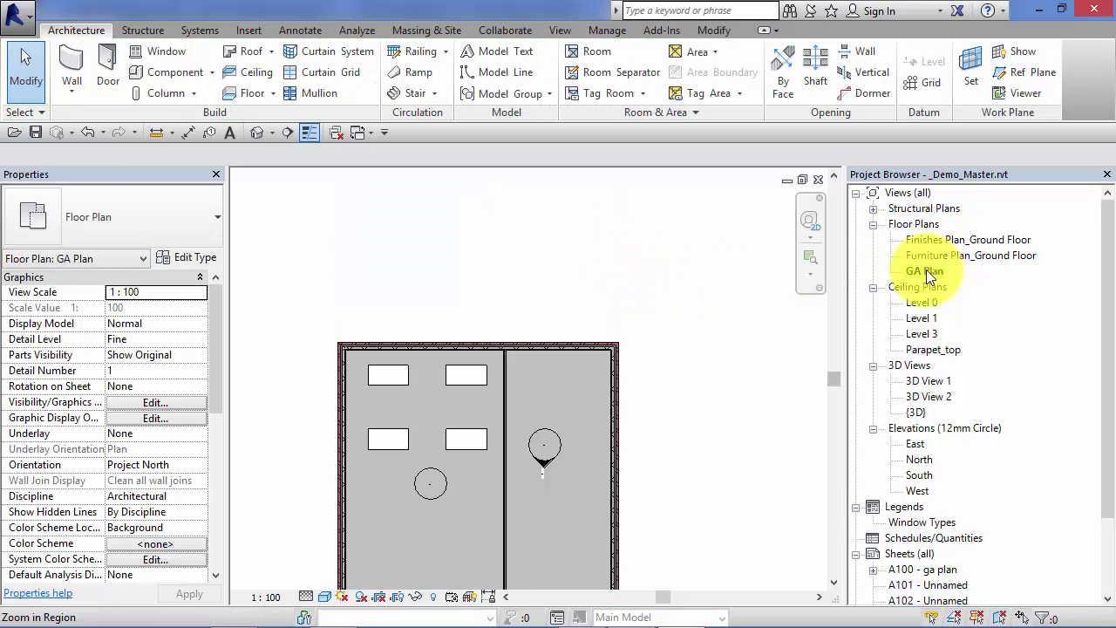
# Step: Delete the table group beside the upper wall in the Finishes Plan_Ground Floor view
pyautogui.doubleClick(929, 236)
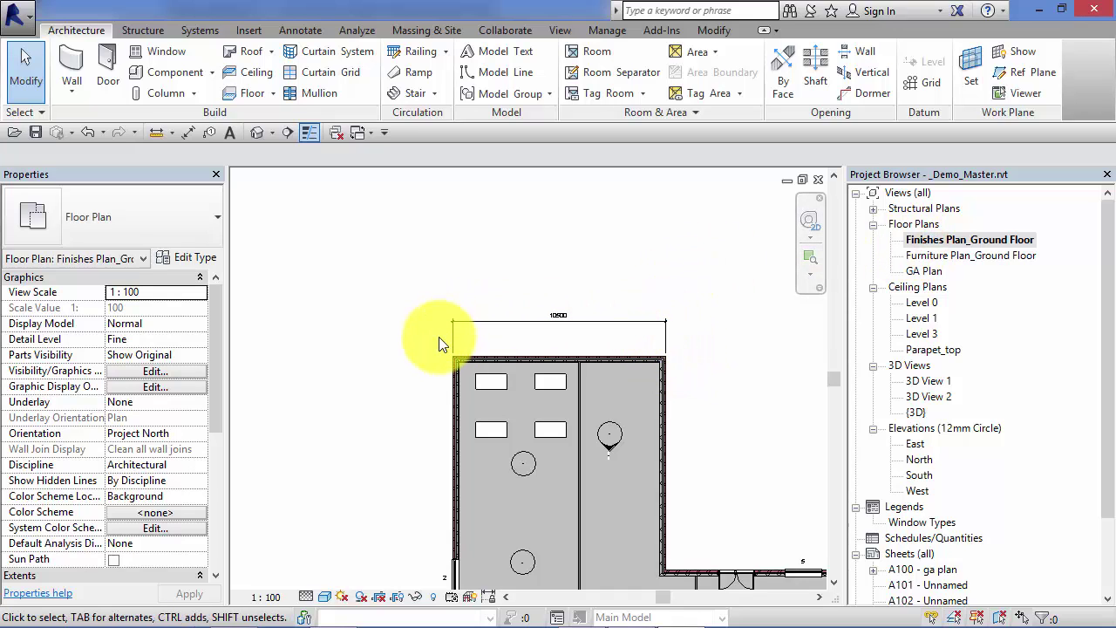
pyautogui.moveTo(429, 369); pyautogui.dragTo(295, 323, button='middle')
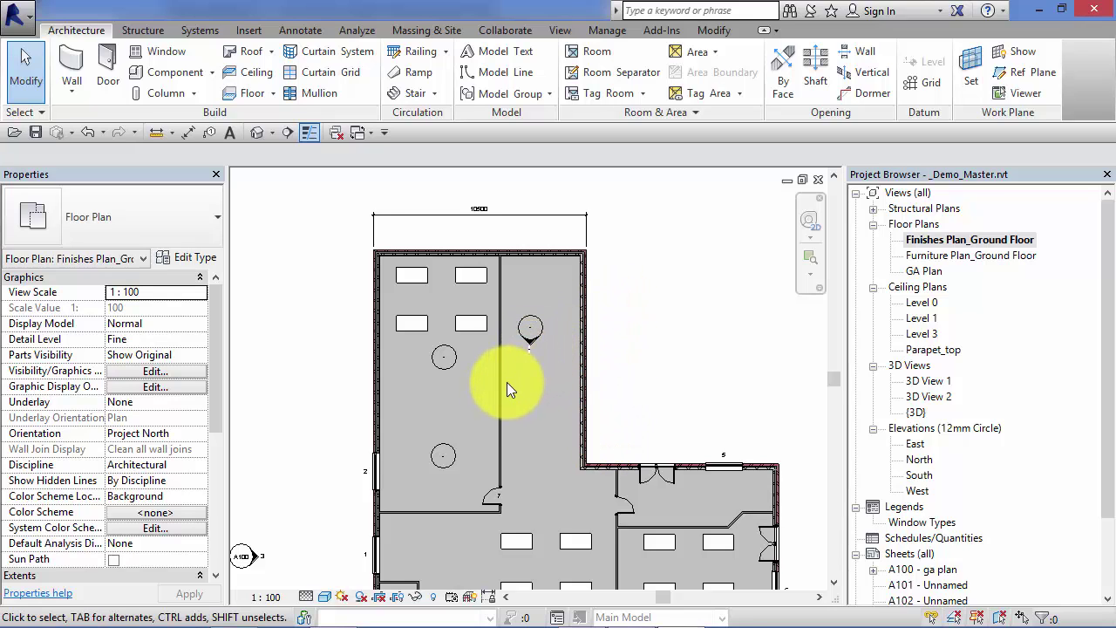
pyautogui.click(481, 333)
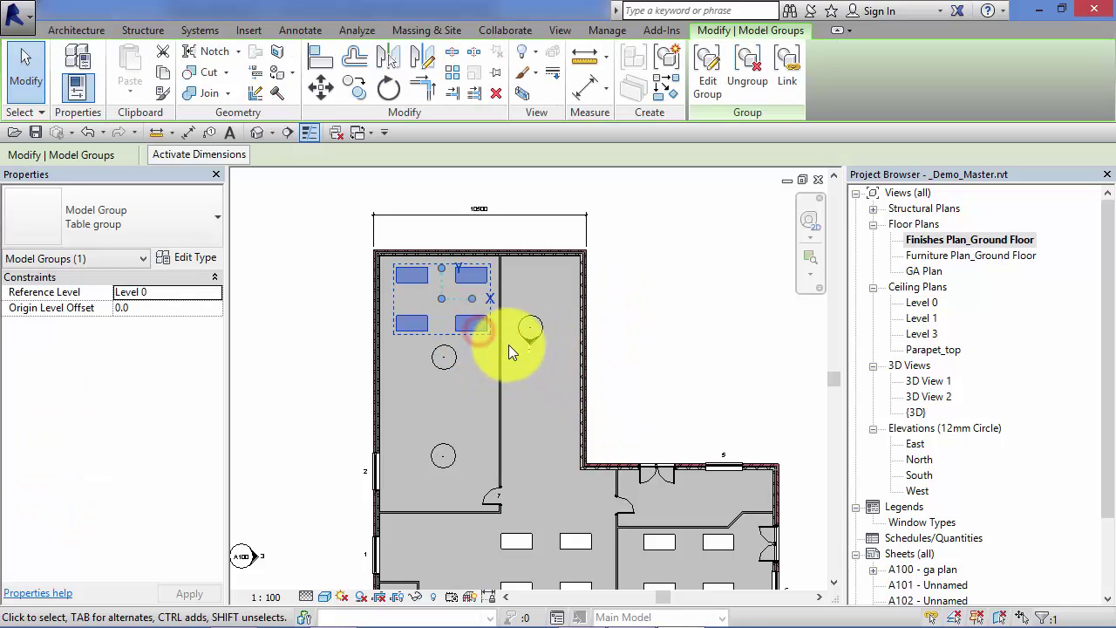
pyautogui.press('Escape')
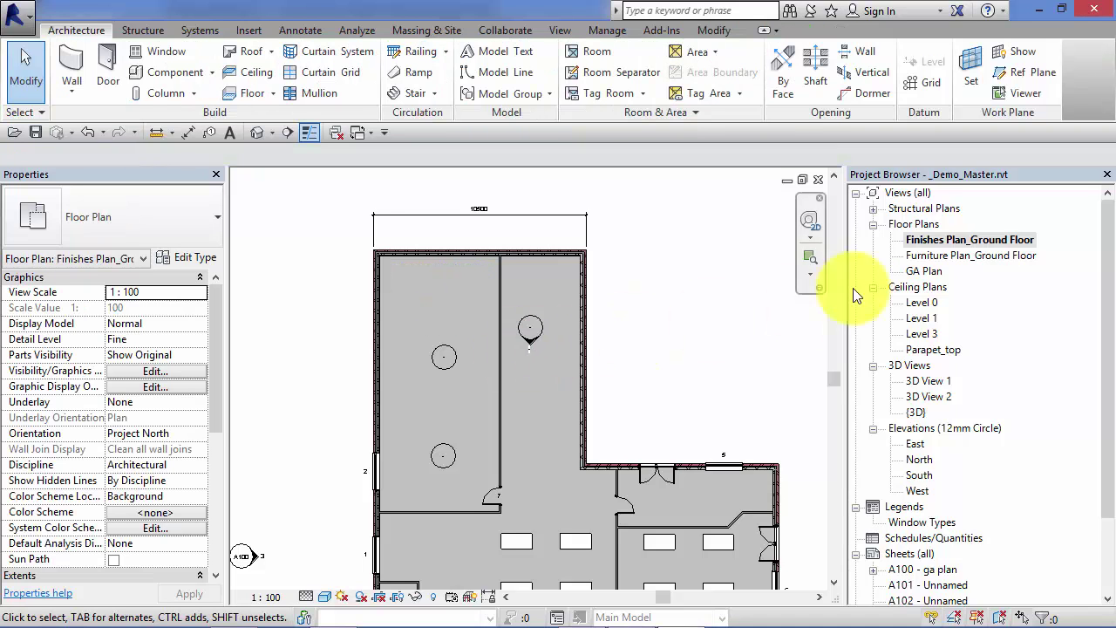
# Step: Check the upper-left room for the table group in the Furniture Plan_Ground Floor and GA Plan views
pyautogui.doubleClick(933, 255)
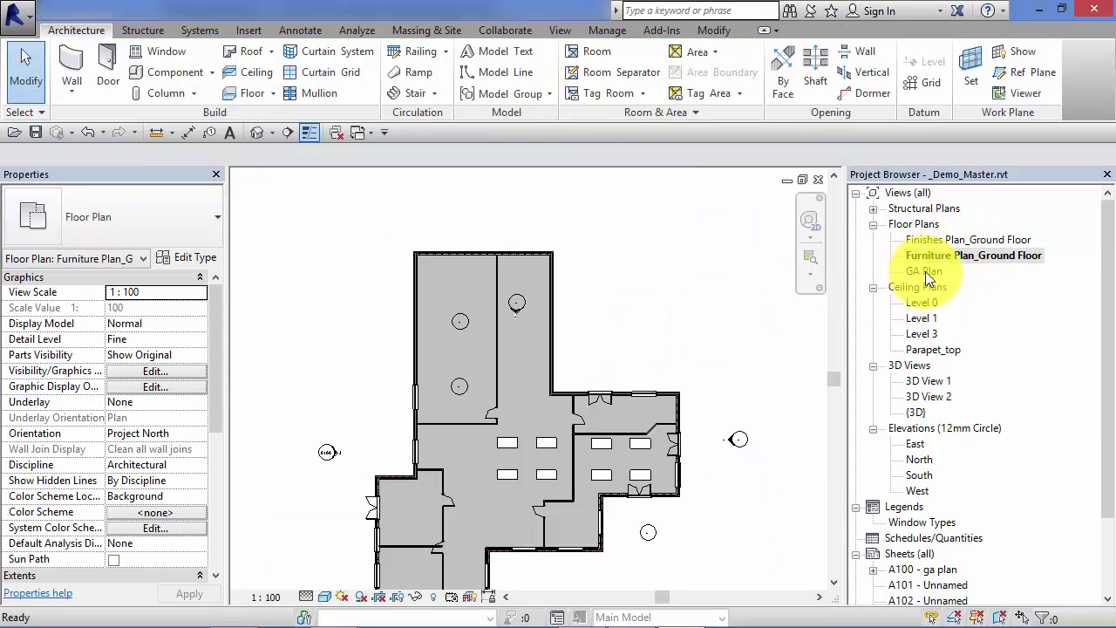
pyautogui.click(924, 272)
pyautogui.doubleClick(924, 270)
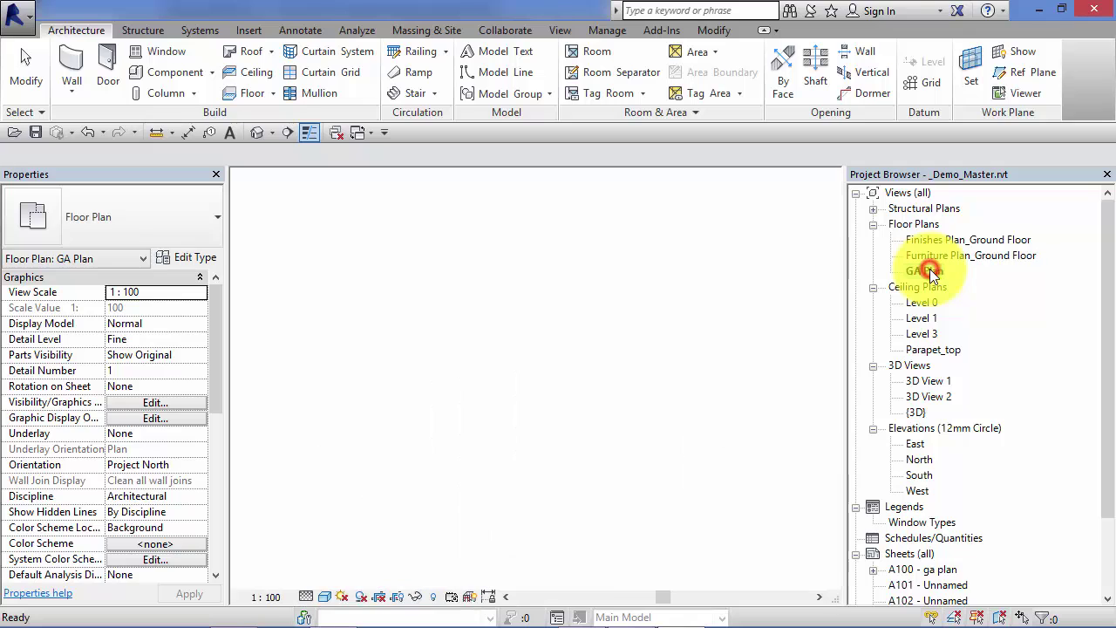
# Step: Compare the floor plan in the Furniture Plan_Ground Floor, GA Plan and Finishes Plan_Ground Floor views
pyautogui.doubleClick(930, 257)
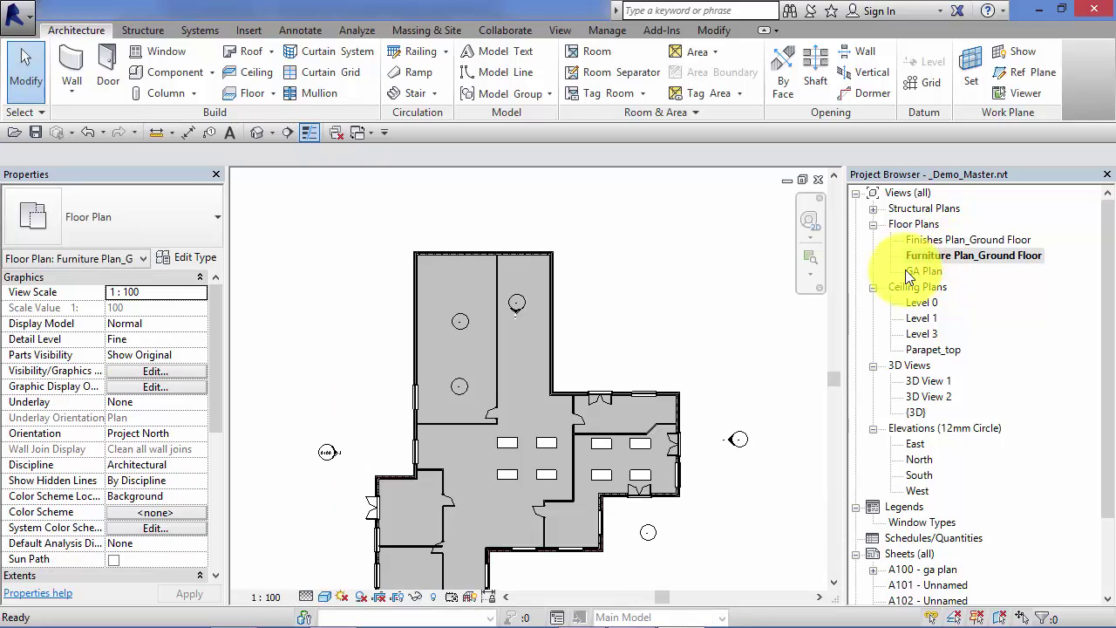
pyautogui.doubleClick(916, 269)
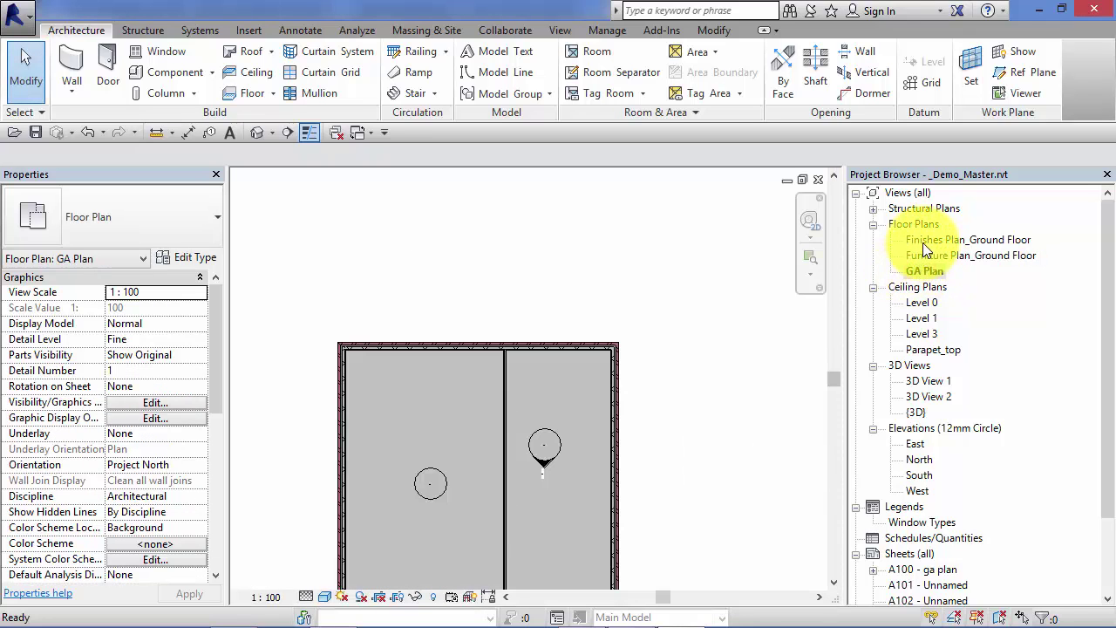
pyautogui.doubleClick(922, 241)
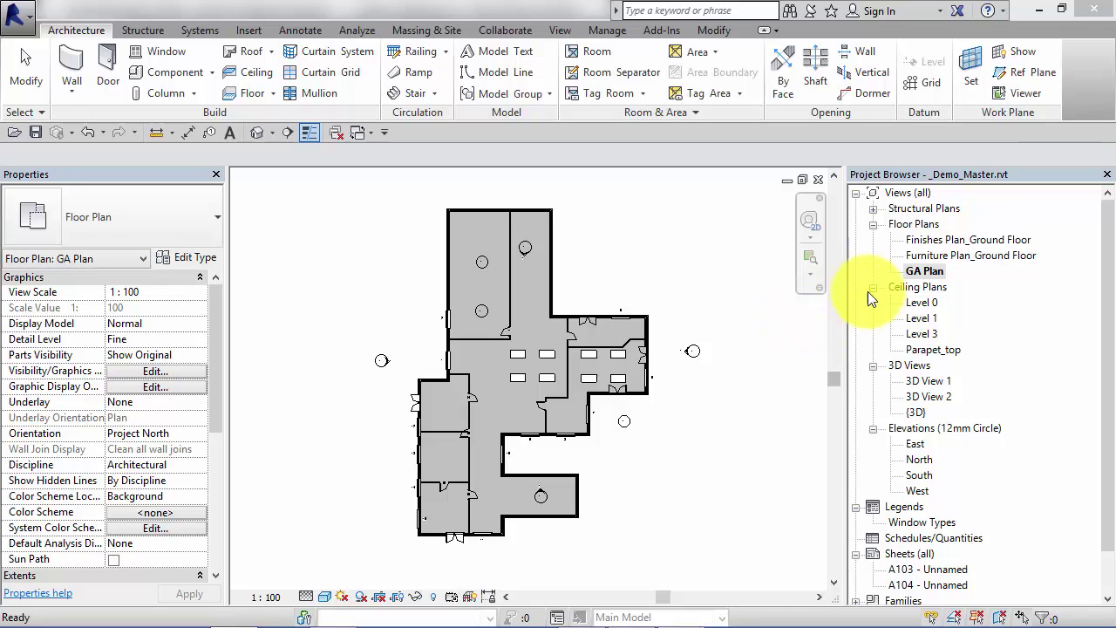
pyautogui.rightClick(915, 273)
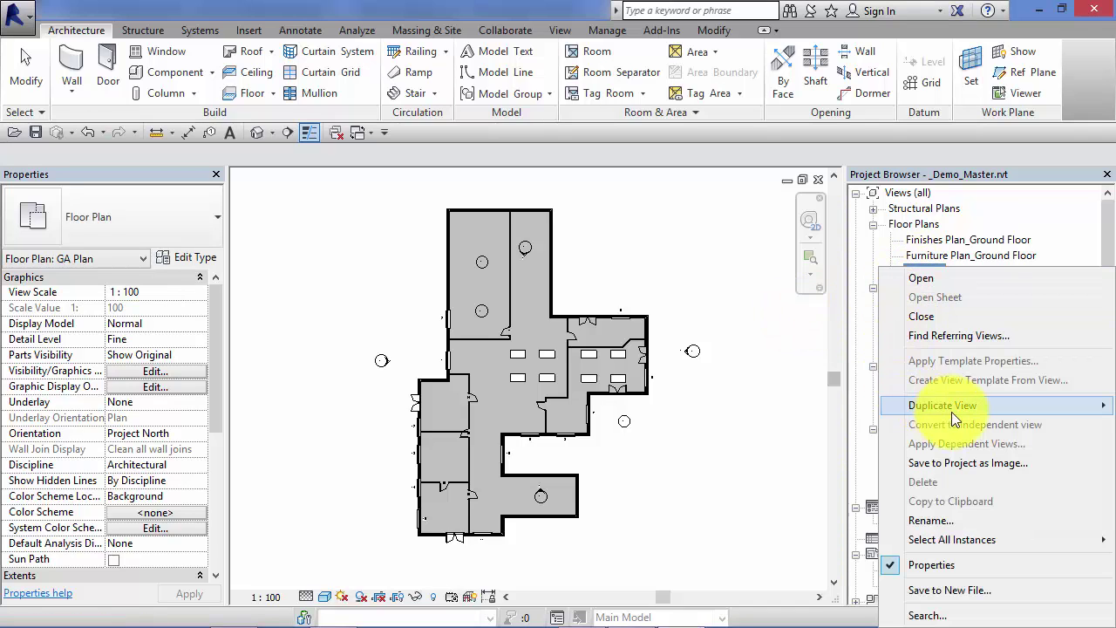
pyautogui.moveTo(957, 412)
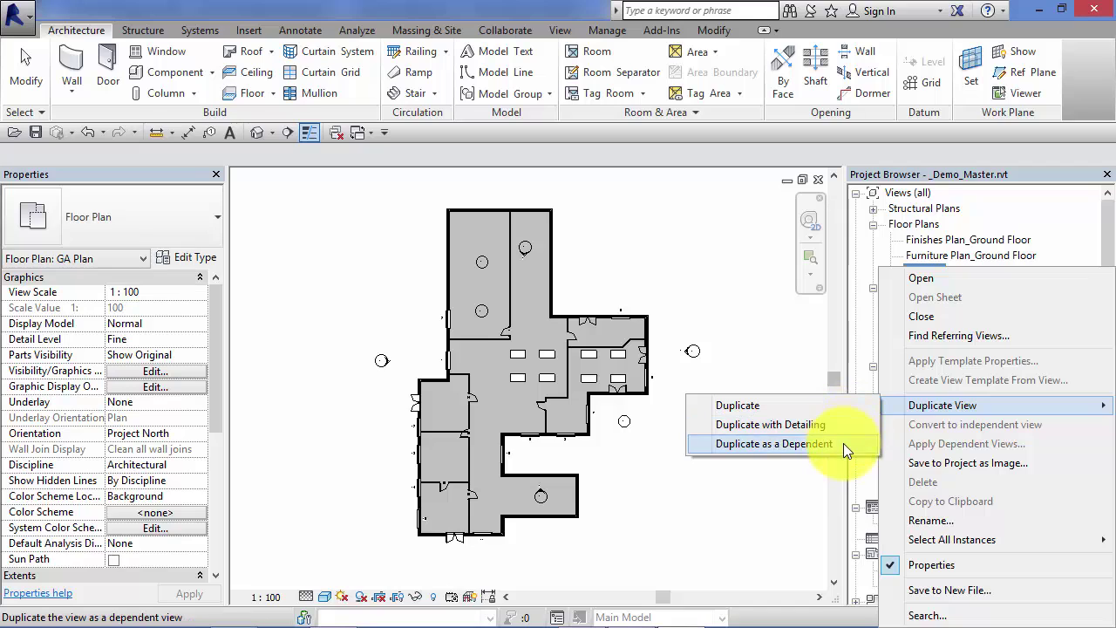
pyautogui.click(776, 479)
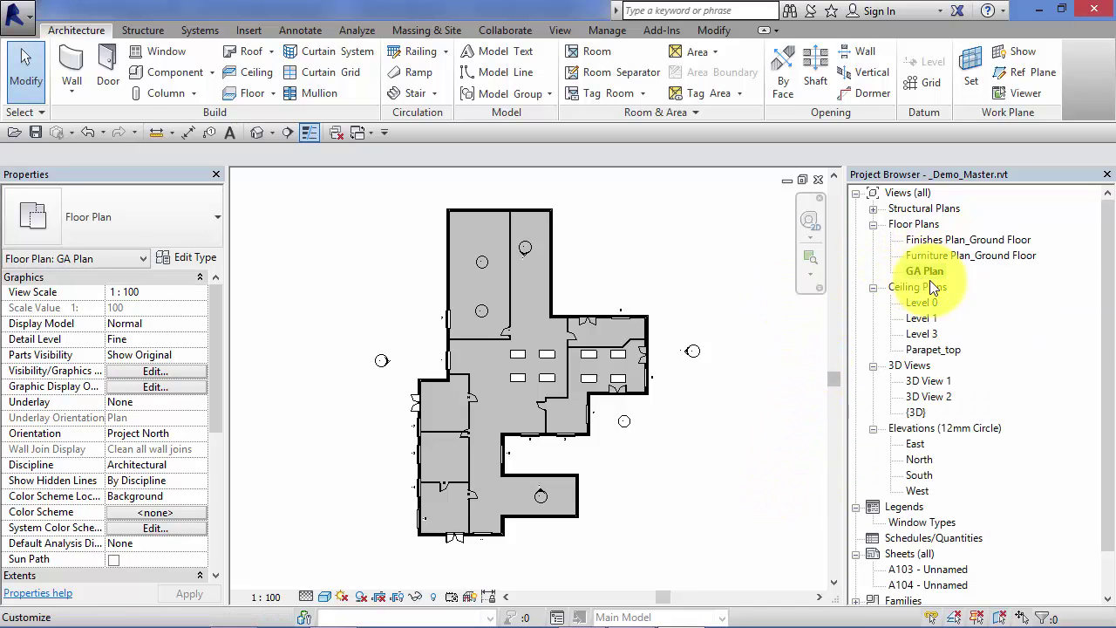
# Step: Check sheets A103 and A104 for any views placed on them
pyautogui.scroll(-3, 1105, 318)
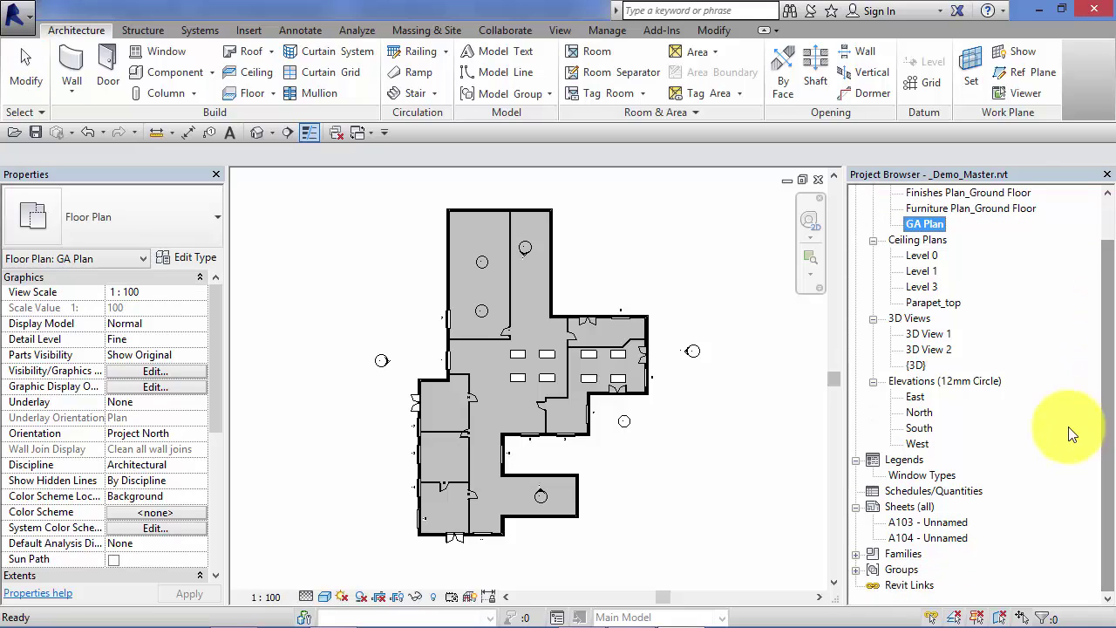
pyautogui.doubleClick(943, 520)
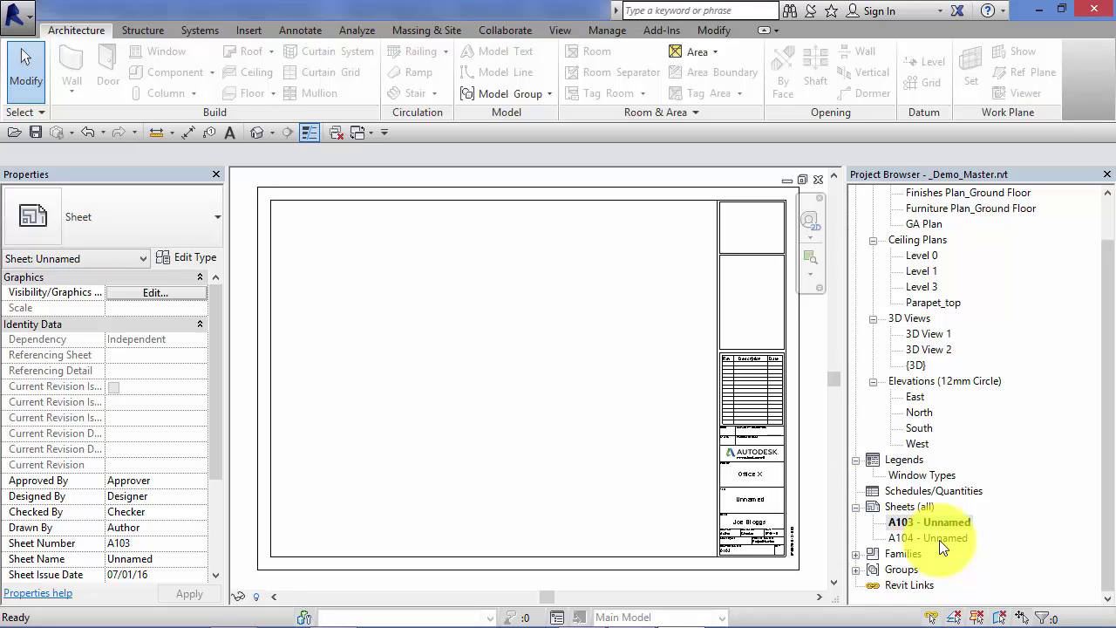
pyautogui.doubleClick(942, 535)
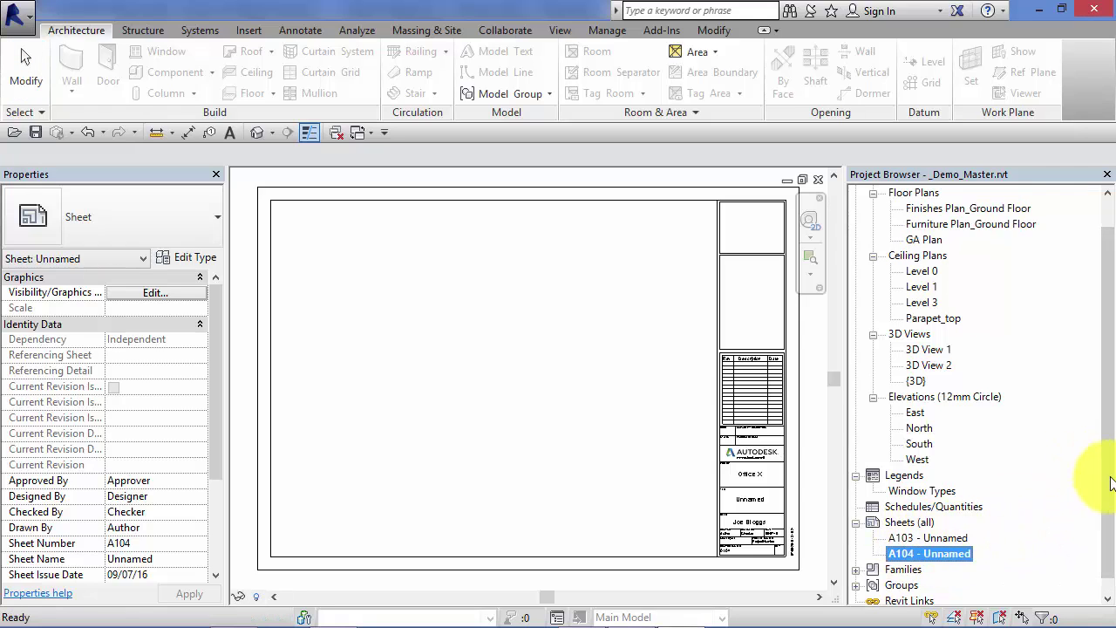
pyautogui.moveTo(1109, 471); pyautogui.dragTo(1106, 316)
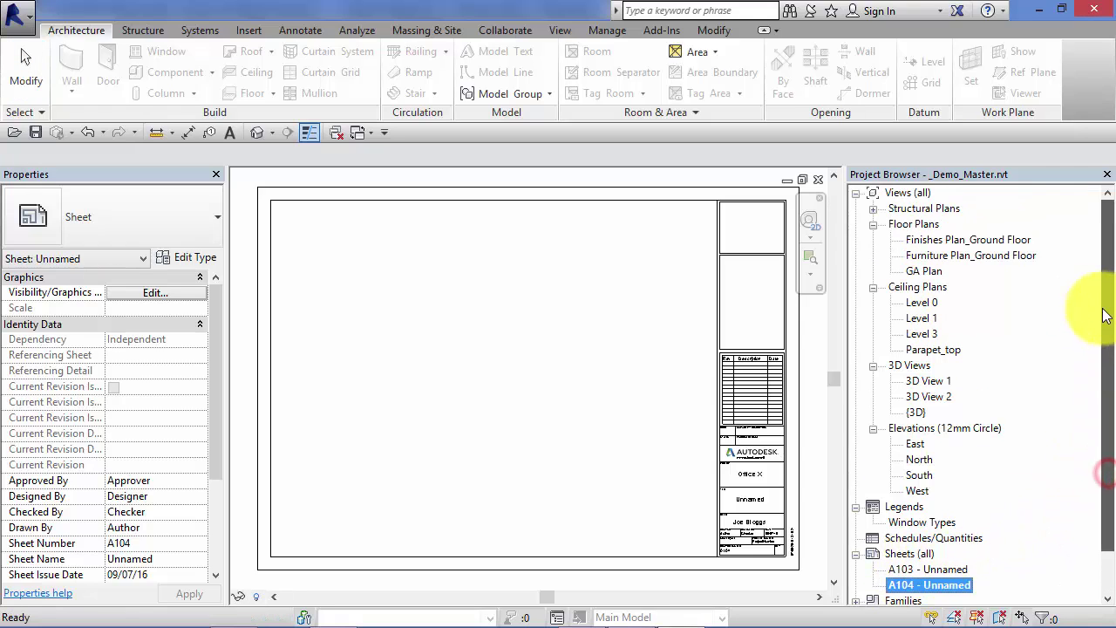
# Step: Place the GA Plan view in the upper-left part of sheet A103
pyautogui.doubleClick(945, 572)
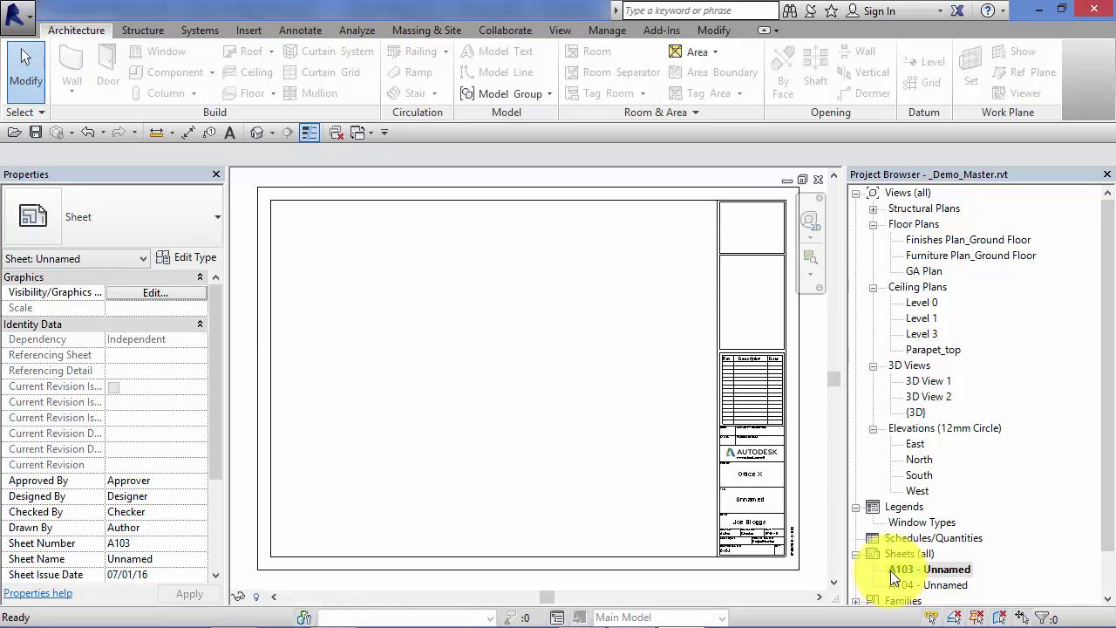
pyautogui.click(917, 271)
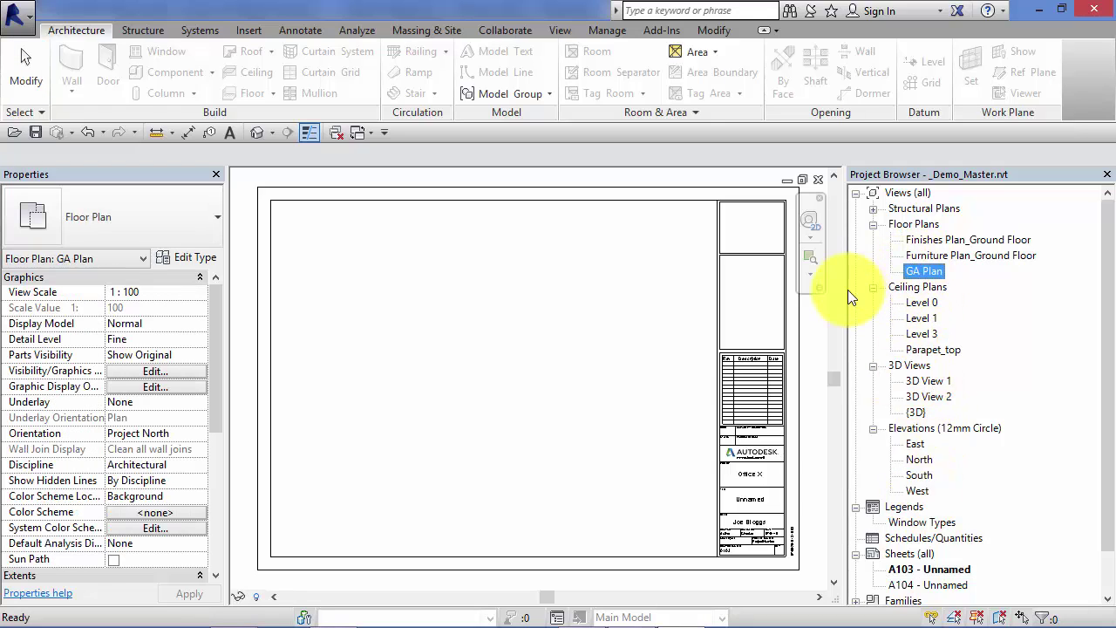
pyautogui.click(930, 255)
pyautogui.click(928, 270)
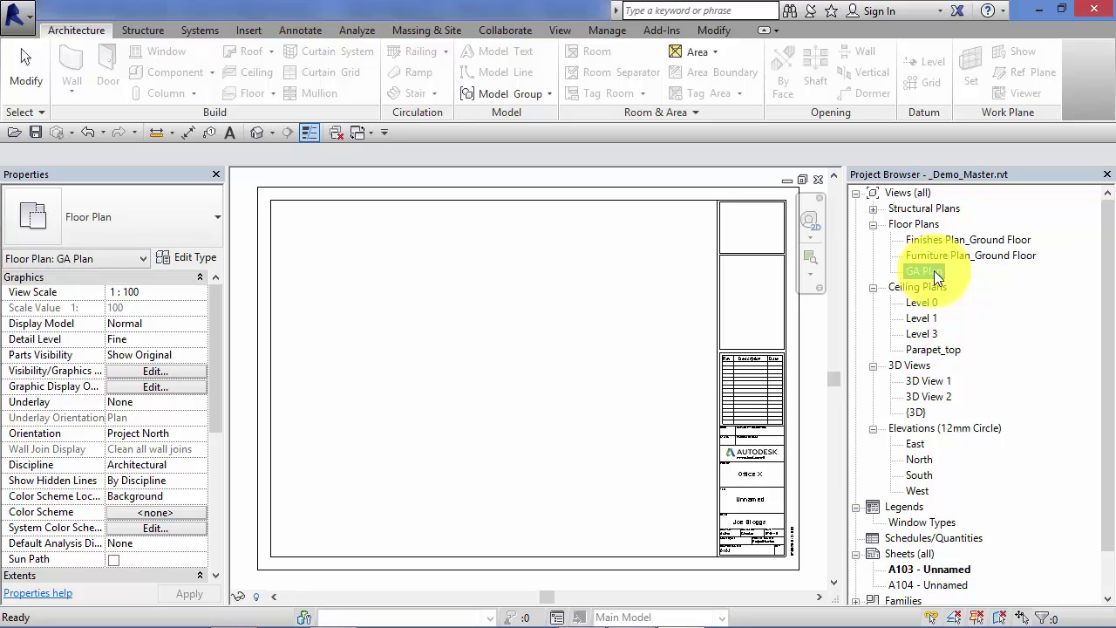
pyautogui.moveTo(934, 270); pyautogui.dragTo(355, 341)
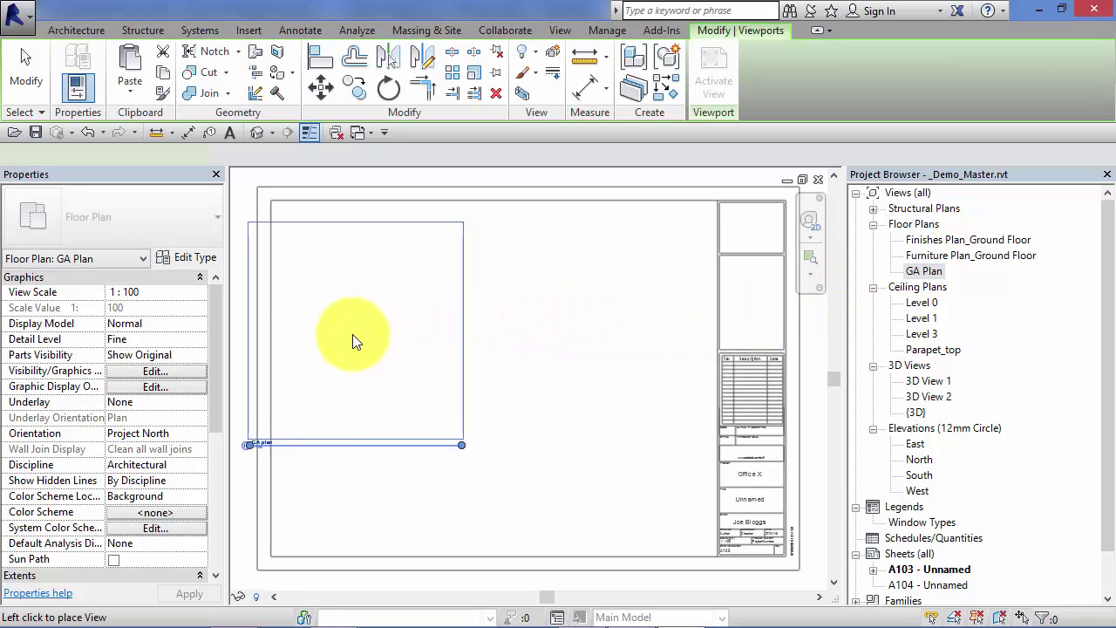
pyautogui.click(408, 333)
pyautogui.click(414, 334)
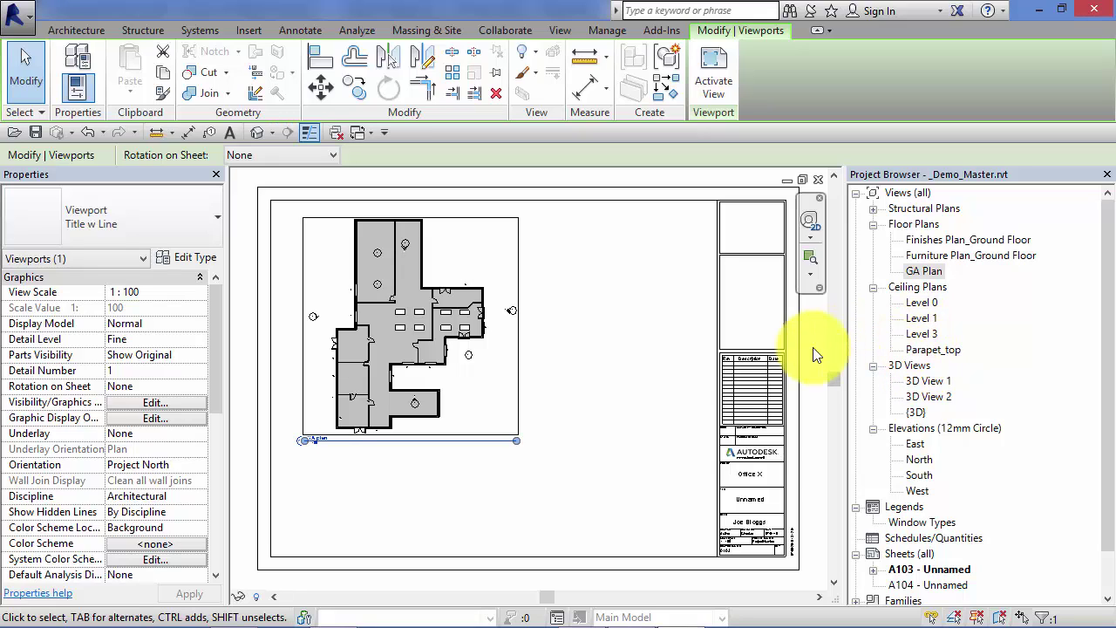
pyautogui.click(925, 271)
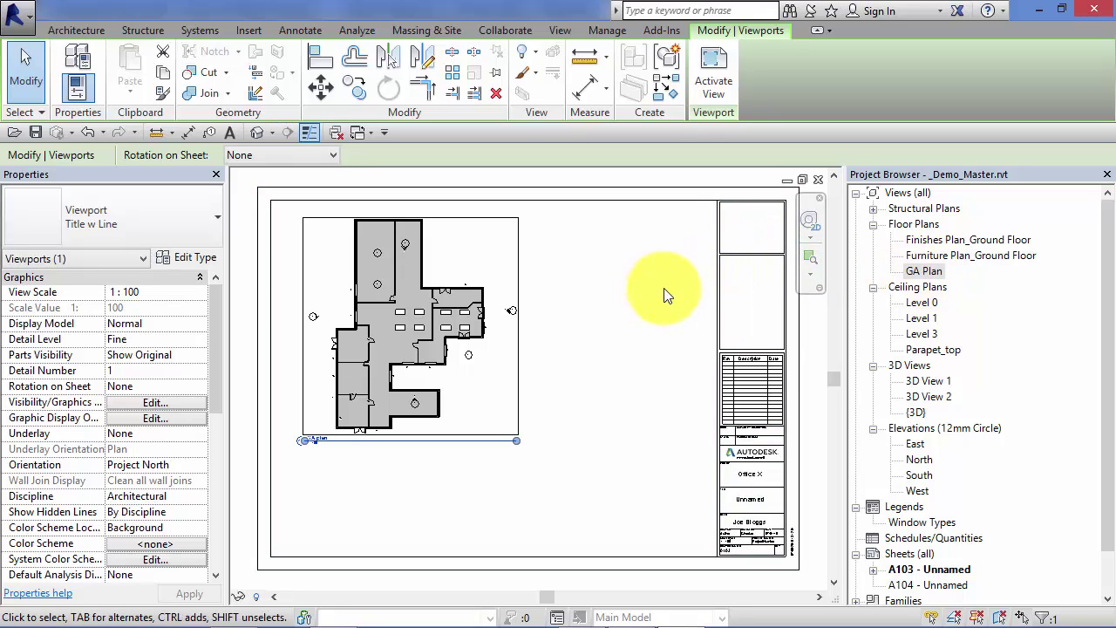
# Step: Try to place the same GA Plan view on sheet A104 as well
pyautogui.doubleClick(946, 586)
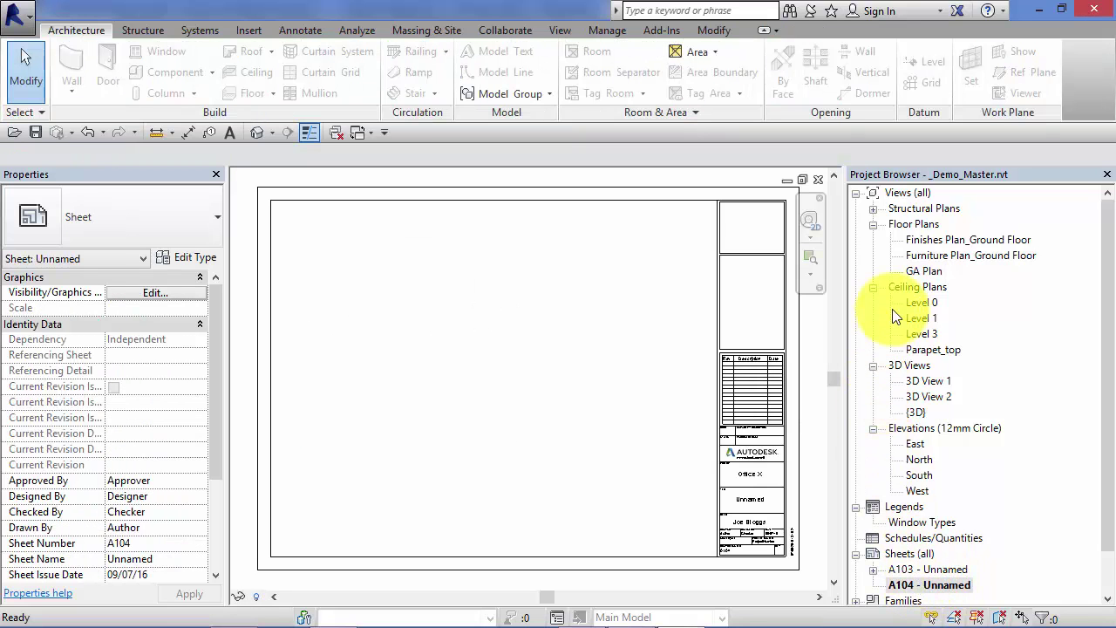
pyautogui.click(932, 271)
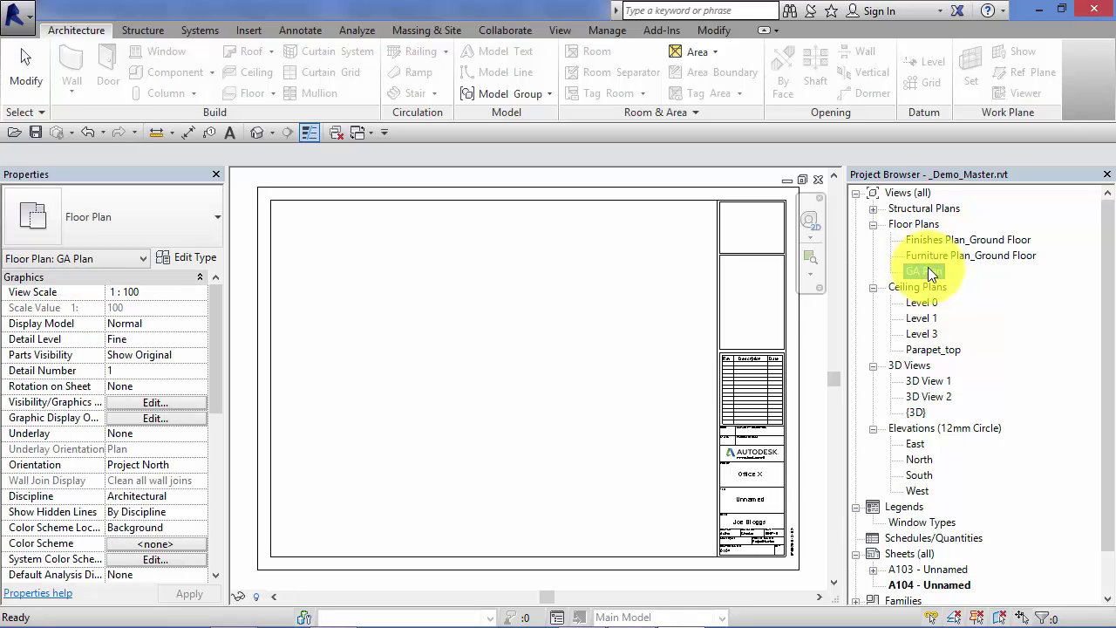
pyautogui.moveTo(935, 269); pyautogui.dragTo(510, 344)
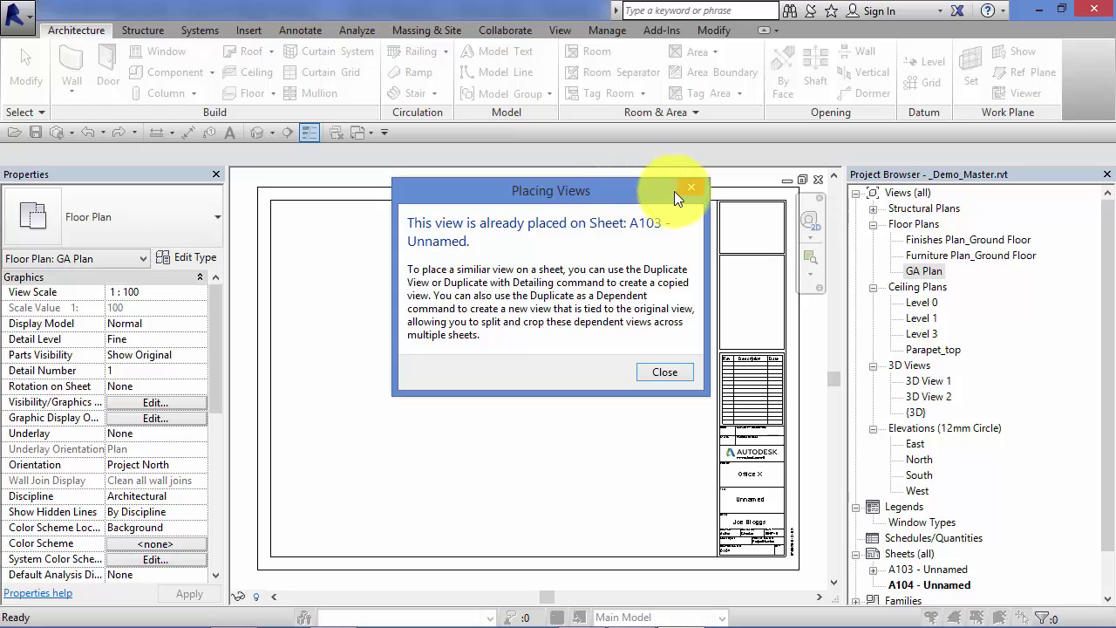
pyautogui.click(664, 372)
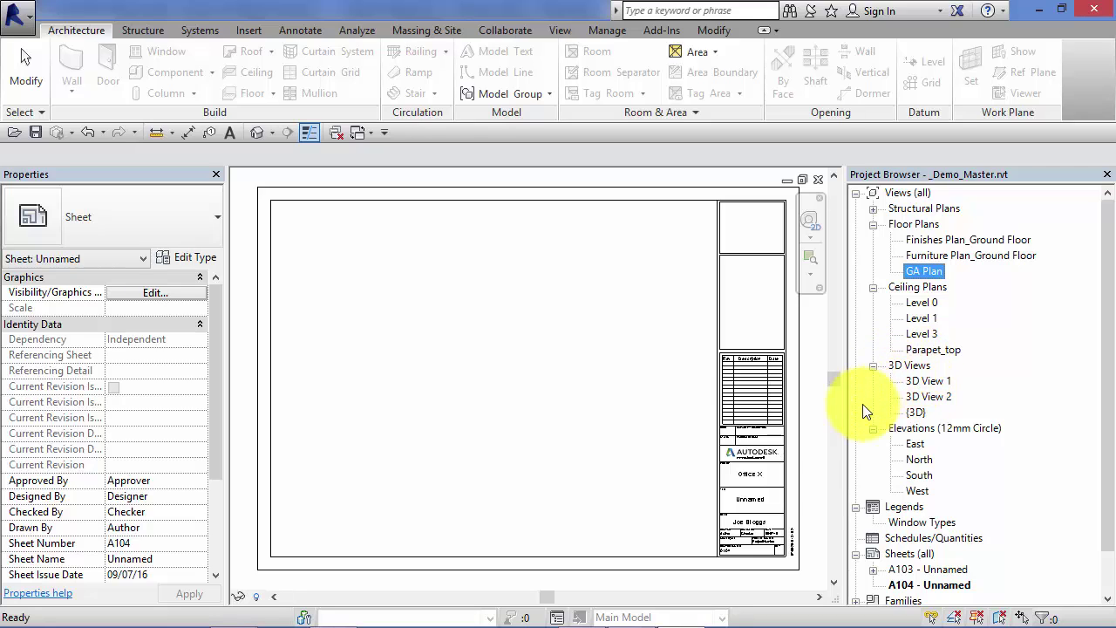
# Step: Review GA Plan on sheet A103, and duplicate the GA Plan view as a dependent
pyautogui.doubleClick(922, 570)
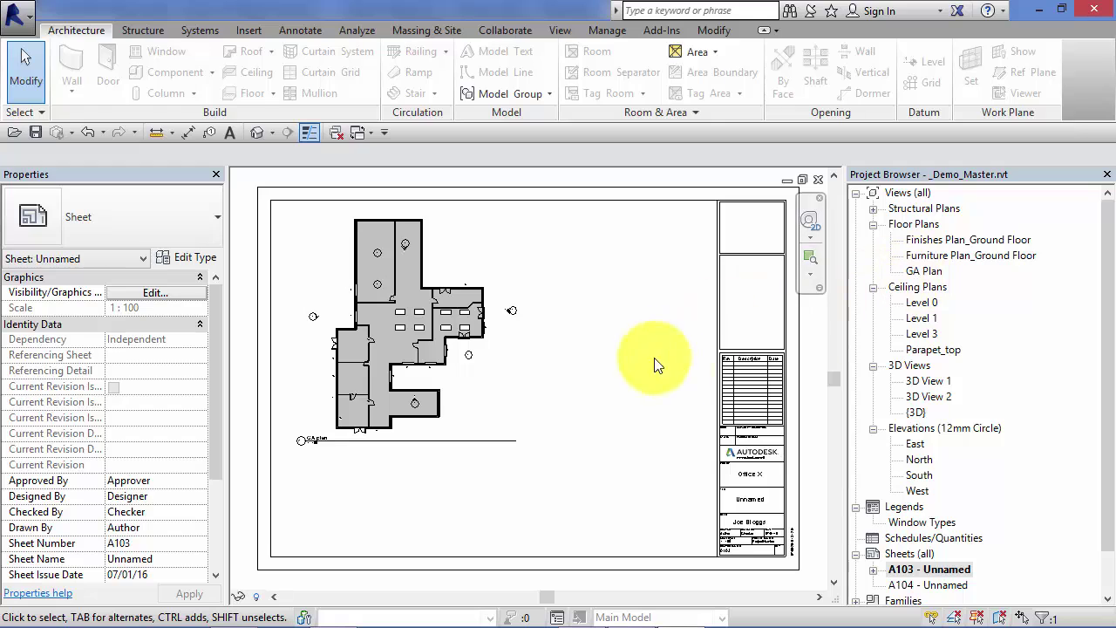
pyautogui.rightClick(923, 269)
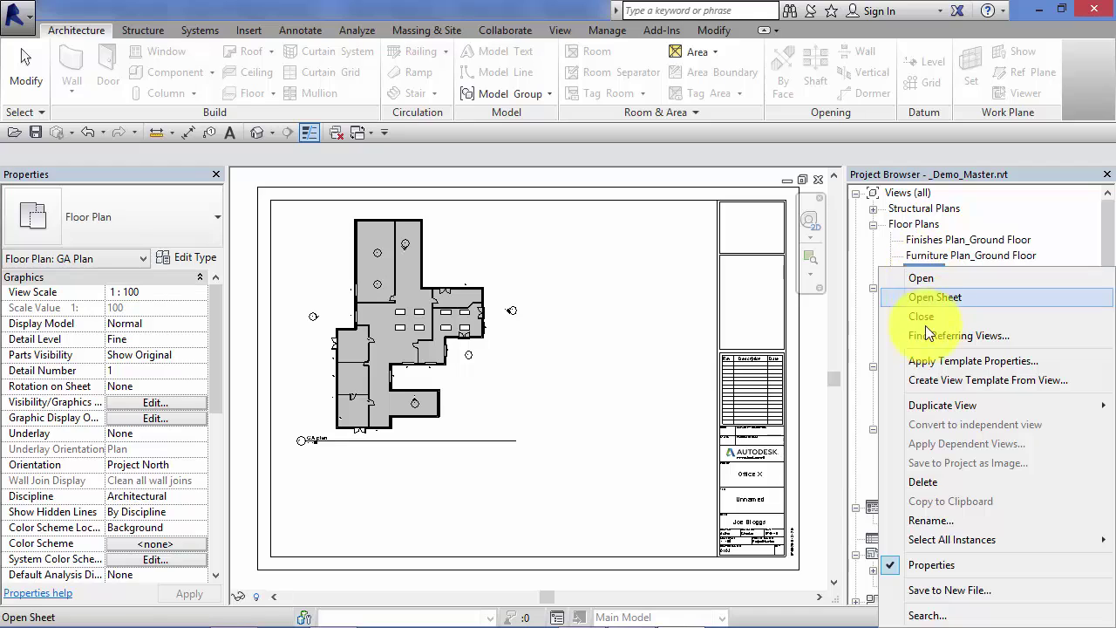
pyautogui.moveTo(941, 401)
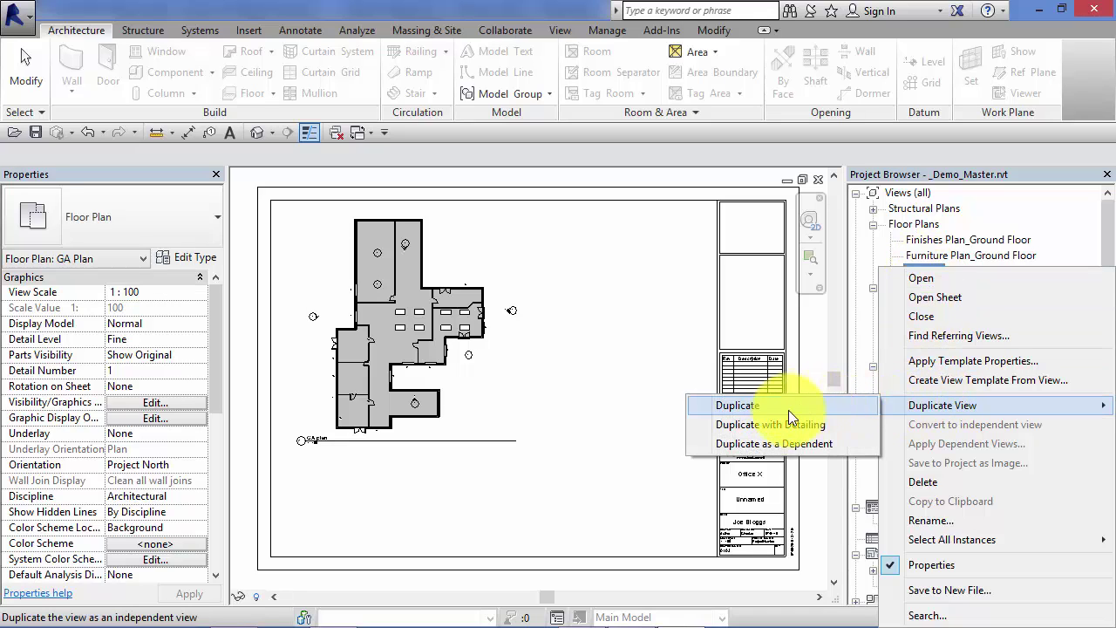
pyautogui.click(766, 442)
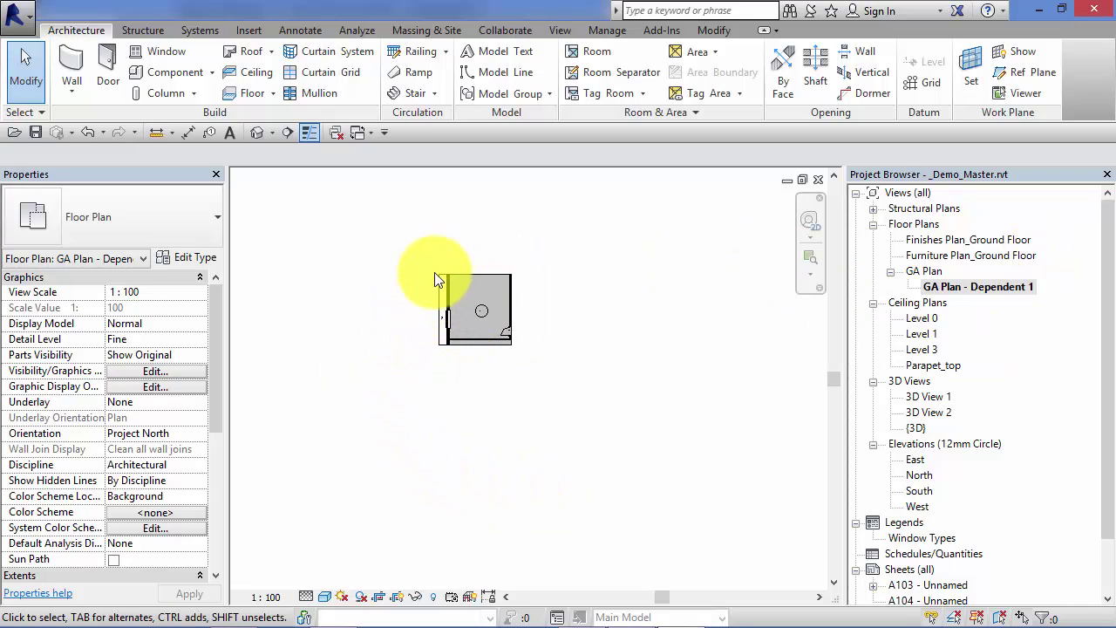
# Step: Turn off cropping and hide the crop region in GA Plan - Dependent 1, and compare it with the GA Plan view
pyautogui.click(376, 598)
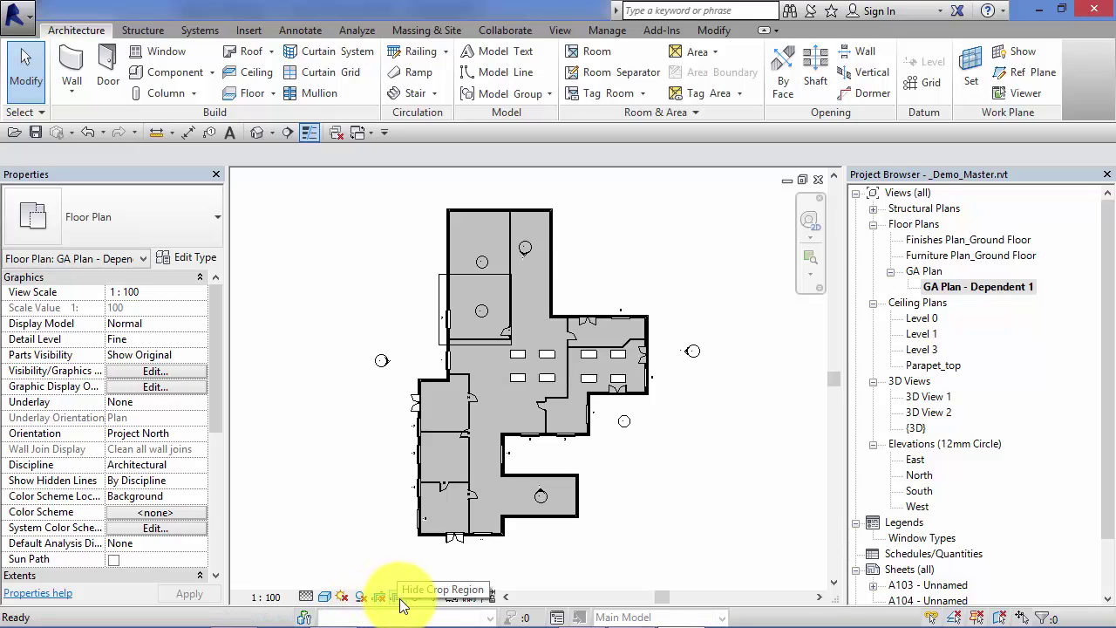
pyautogui.click(400, 599)
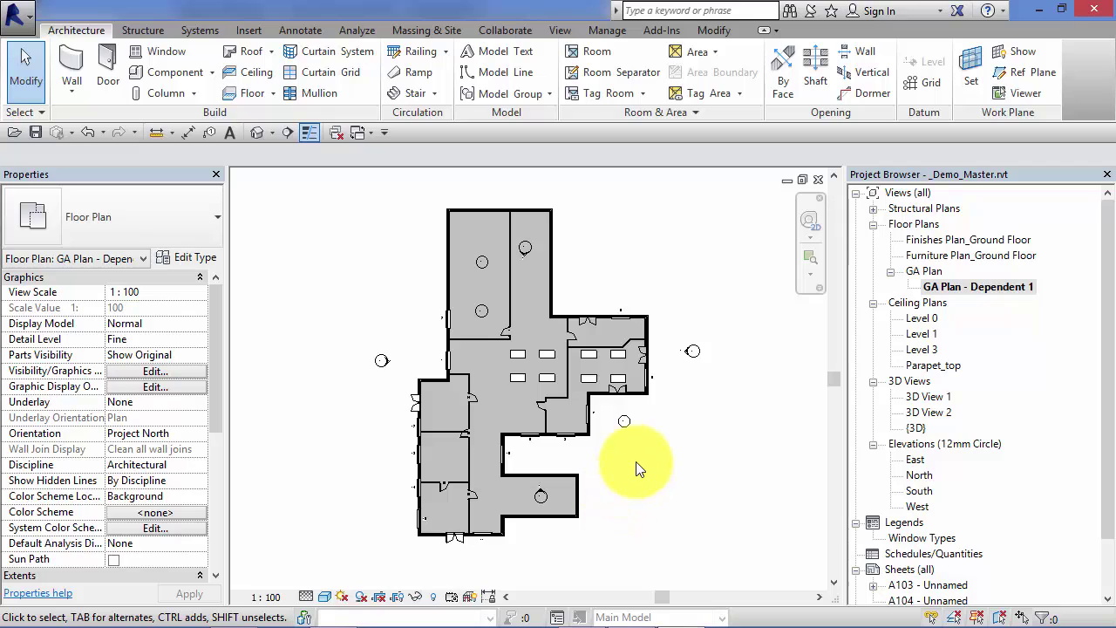
pyautogui.doubleClick(921, 274)
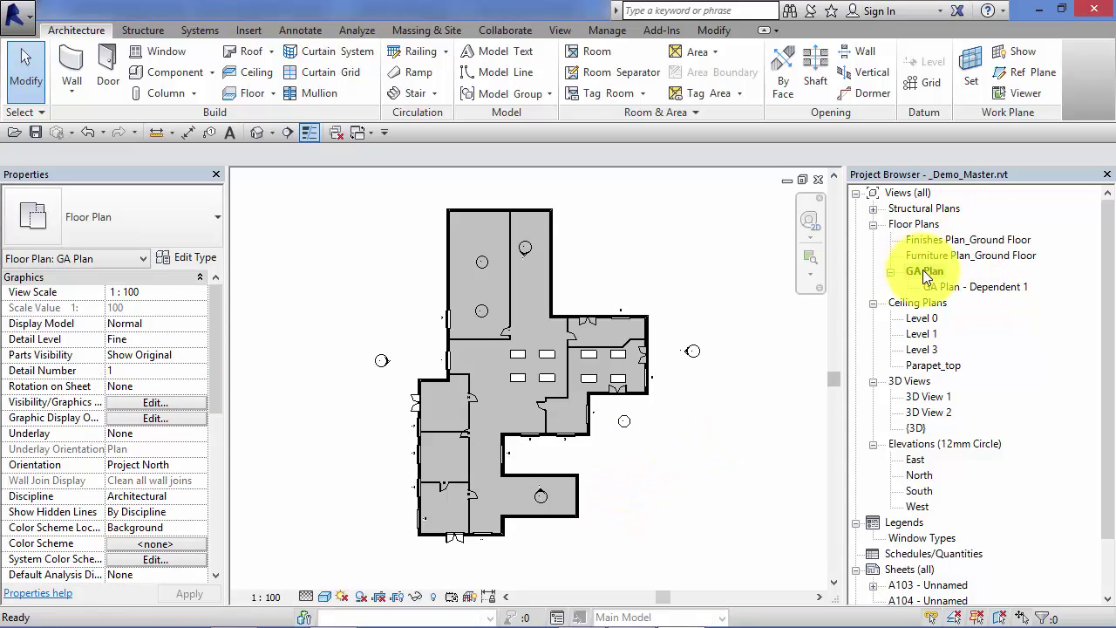
pyautogui.click(951, 287)
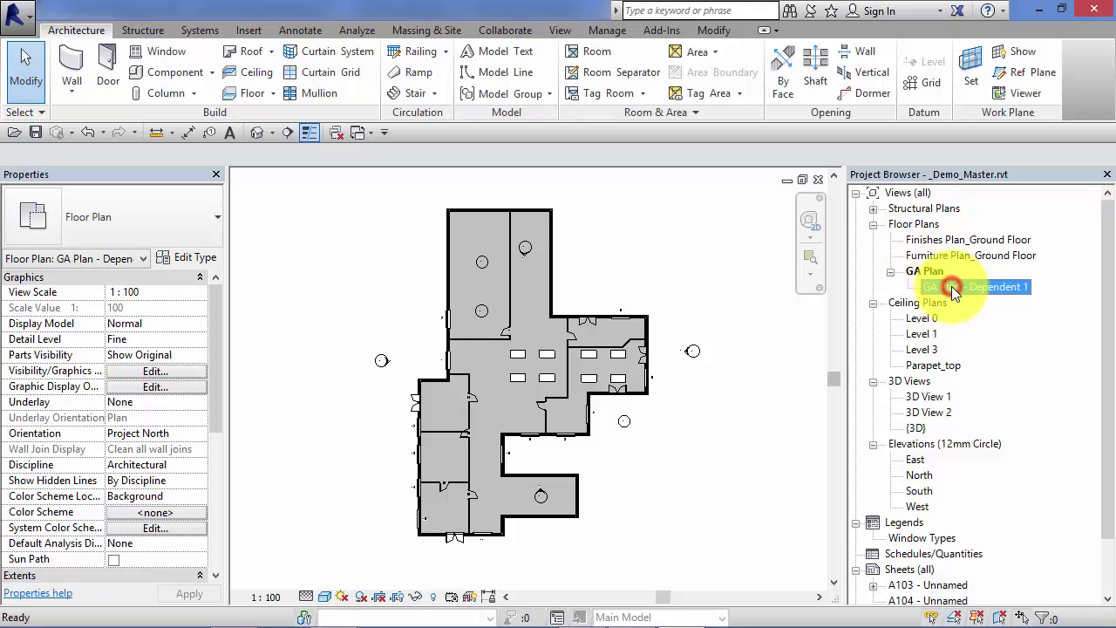
pyautogui.doubleClick(951, 286)
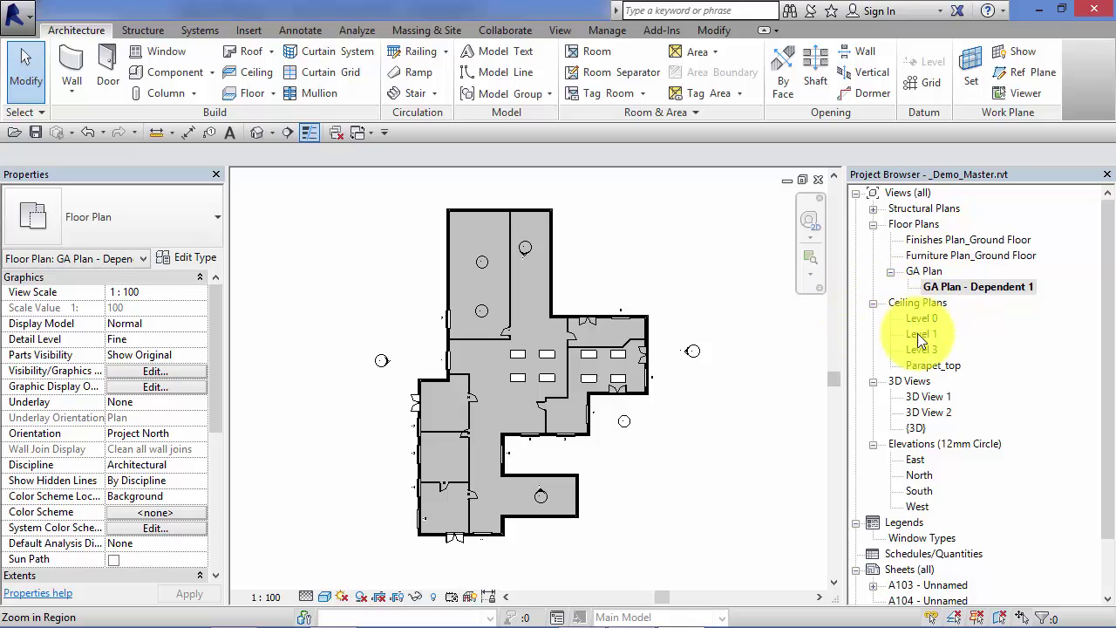
# Step: Place the GA Plan - Dependent 1 view in the upper-left part of sheet A104, and return to the GA Plan view
pyautogui.moveTo(1103, 475); pyautogui.dragTo(1106, 514)
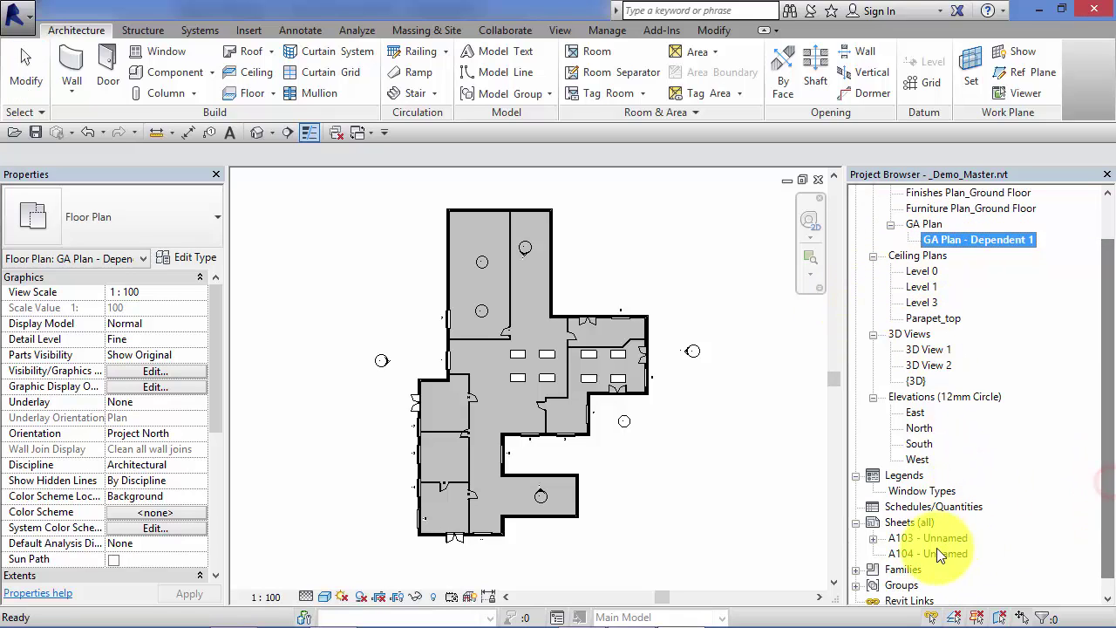
pyautogui.doubleClick(940, 554)
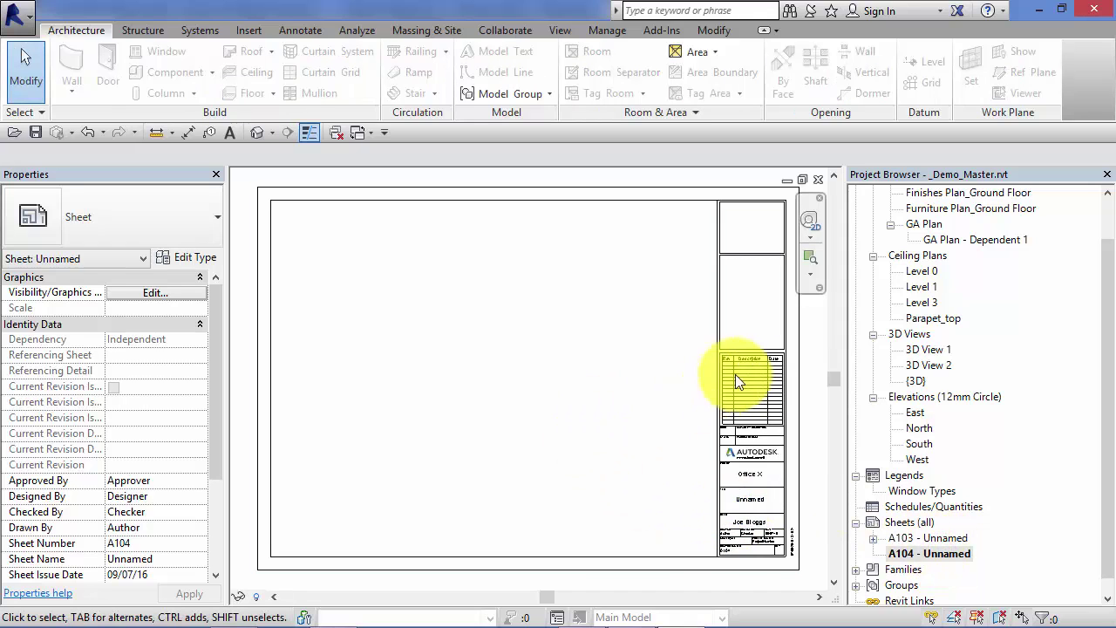
pyautogui.click(994, 240)
pyautogui.click(1002, 240)
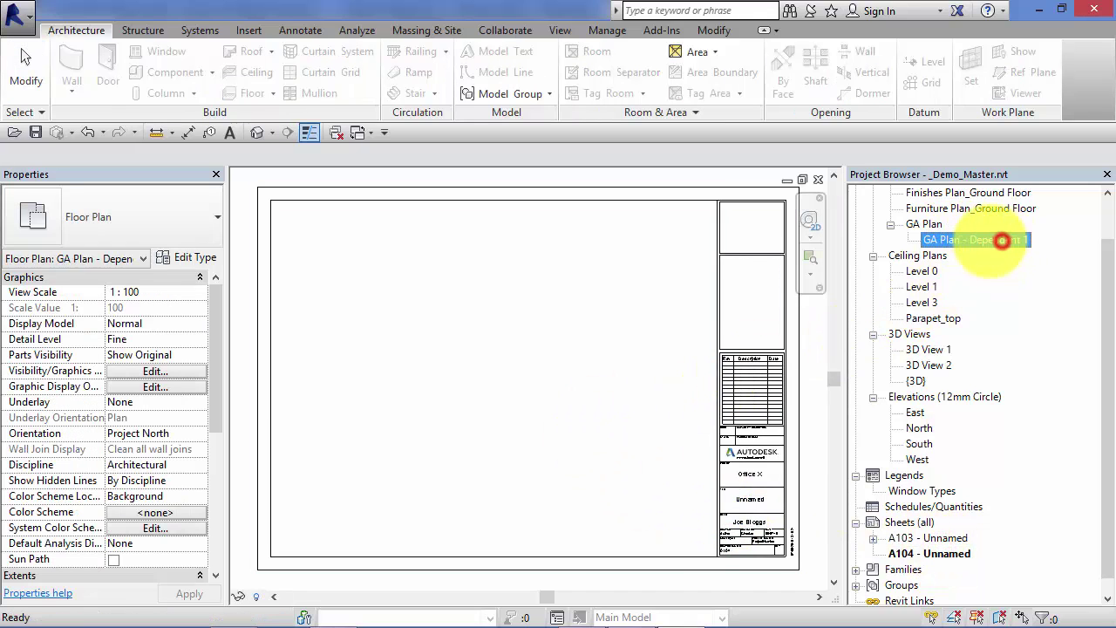
pyautogui.moveTo(1002, 239); pyautogui.dragTo(558, 353)
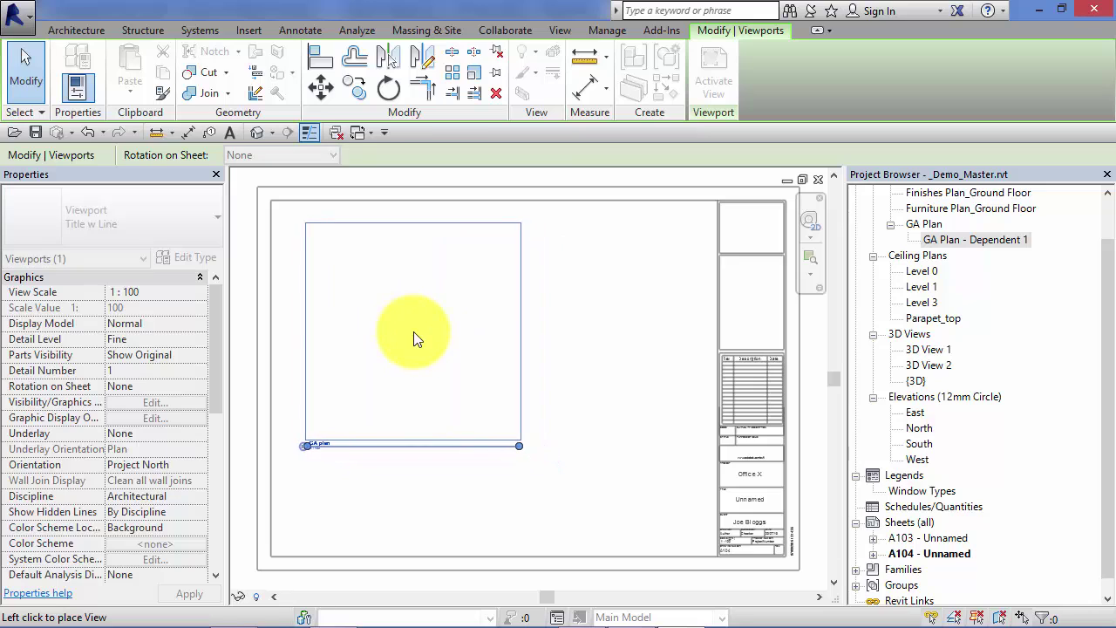
pyautogui.click(415, 335)
pyautogui.click(586, 374)
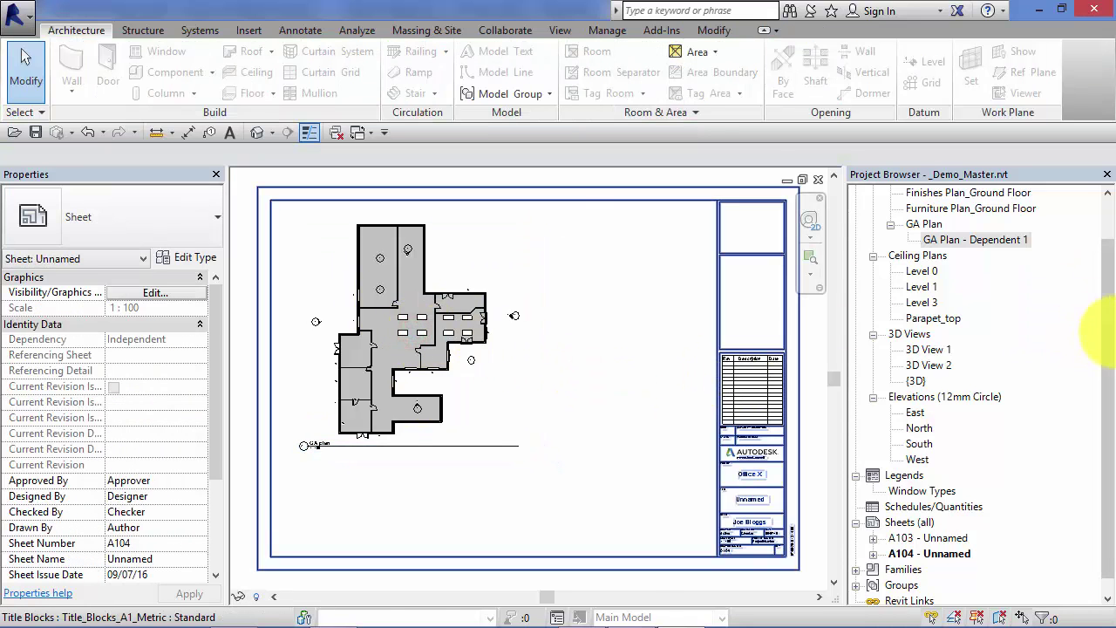
pyautogui.hotkey('ctrl', 'Tab')
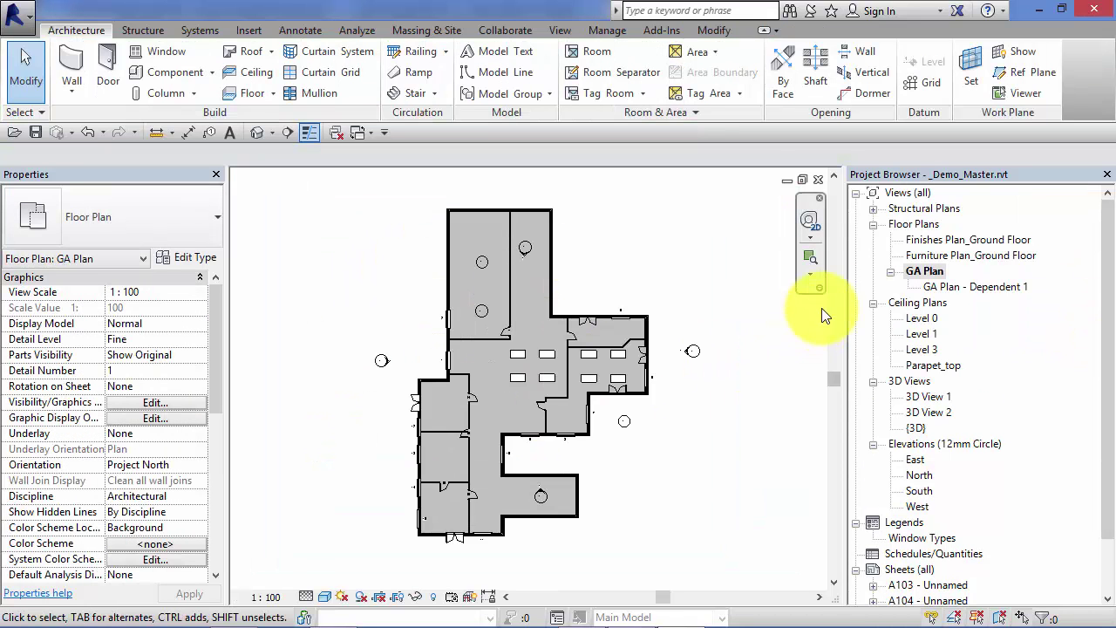
pyautogui.rightClick(918, 274)
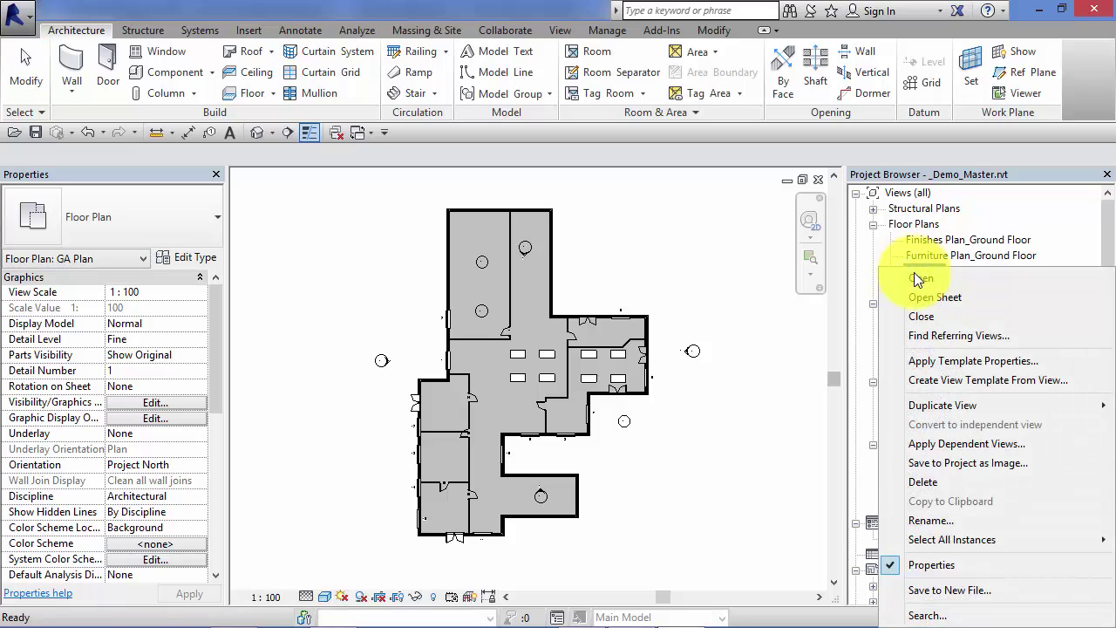
pyautogui.moveTo(920, 403)
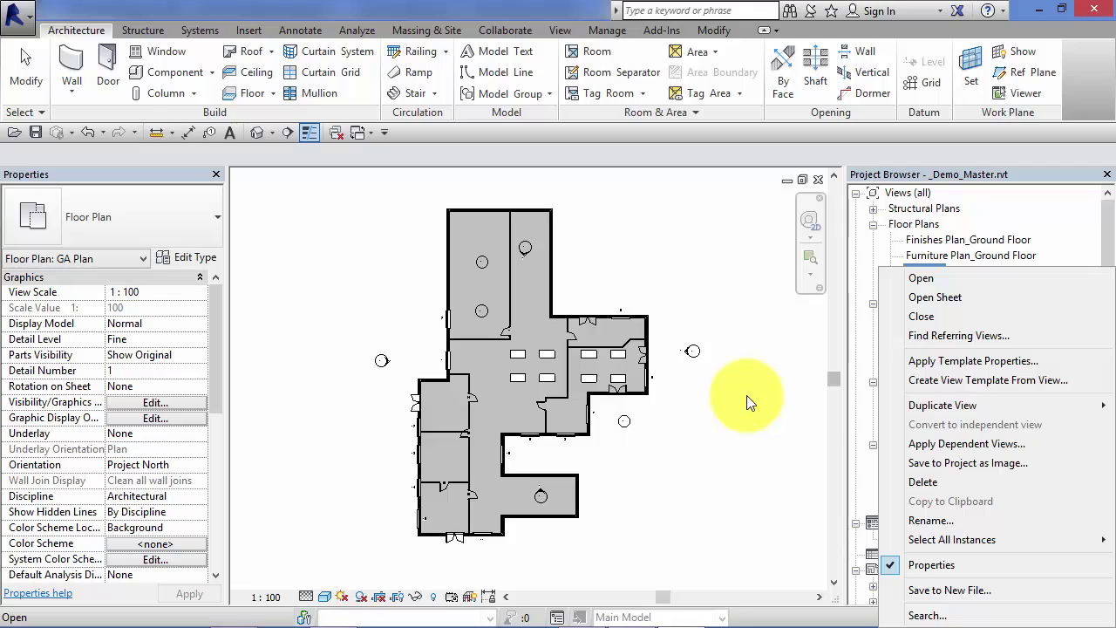
pyautogui.click(752, 346)
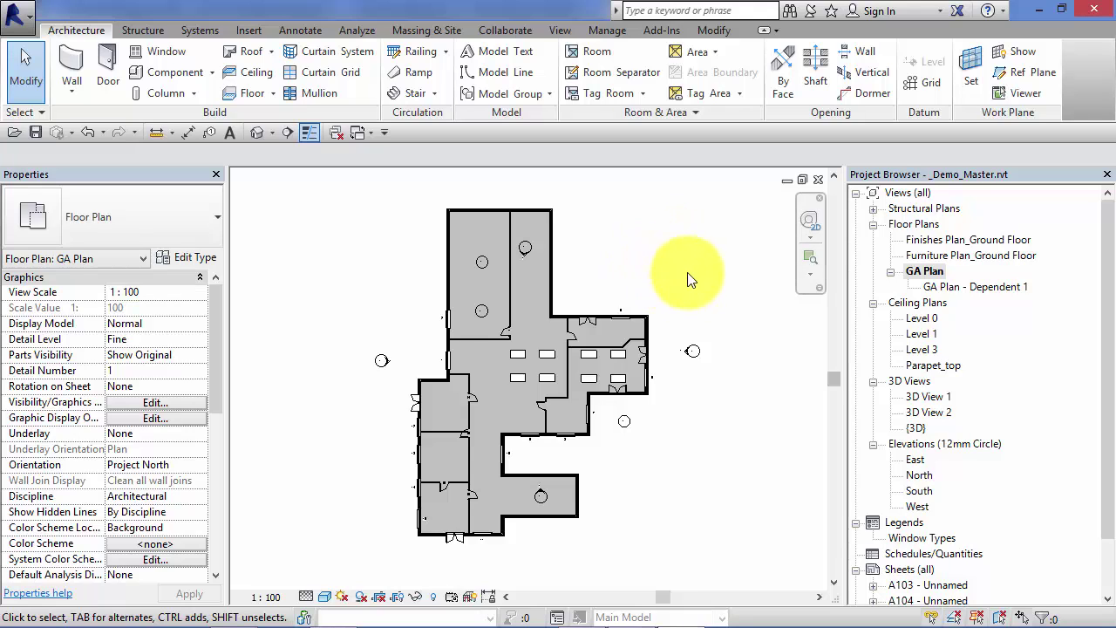
pyautogui.rightClick(923, 270)
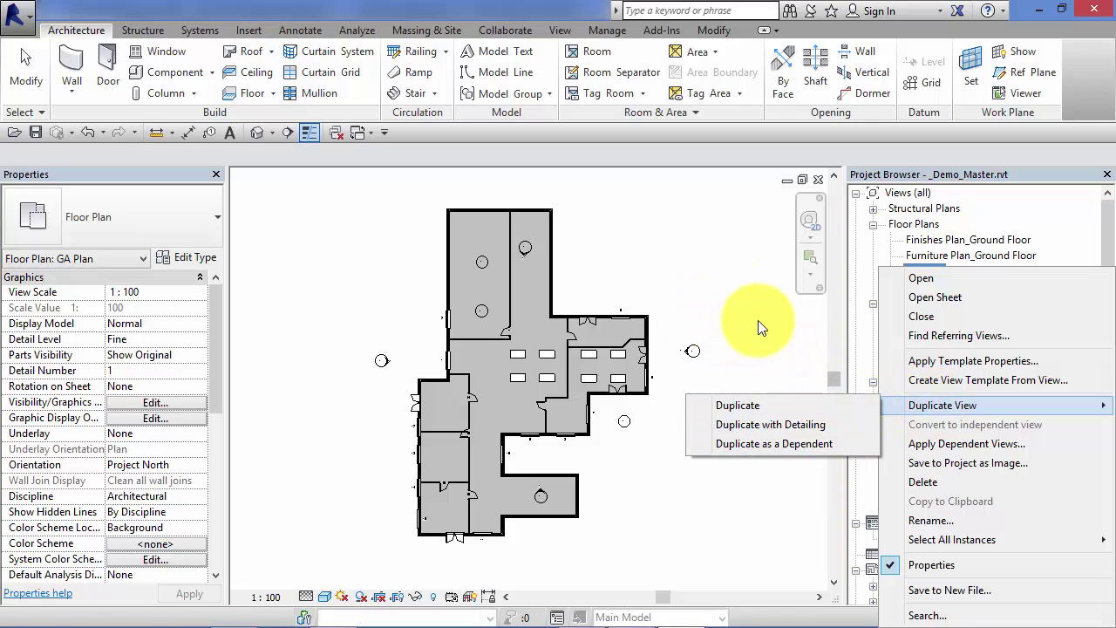
pyautogui.click(775, 443)
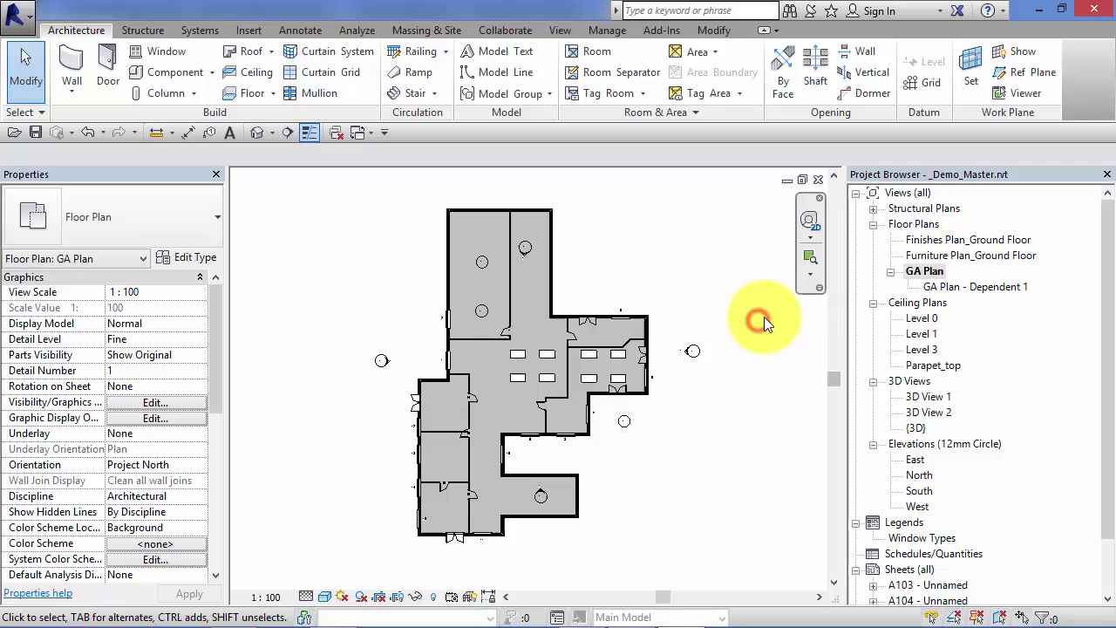
# Step: Place an aligned dimension above the upper wing between its outer side walls in GA Plan - Dependent 1, and check it in GA Plan
pyautogui.doubleClick(935, 286)
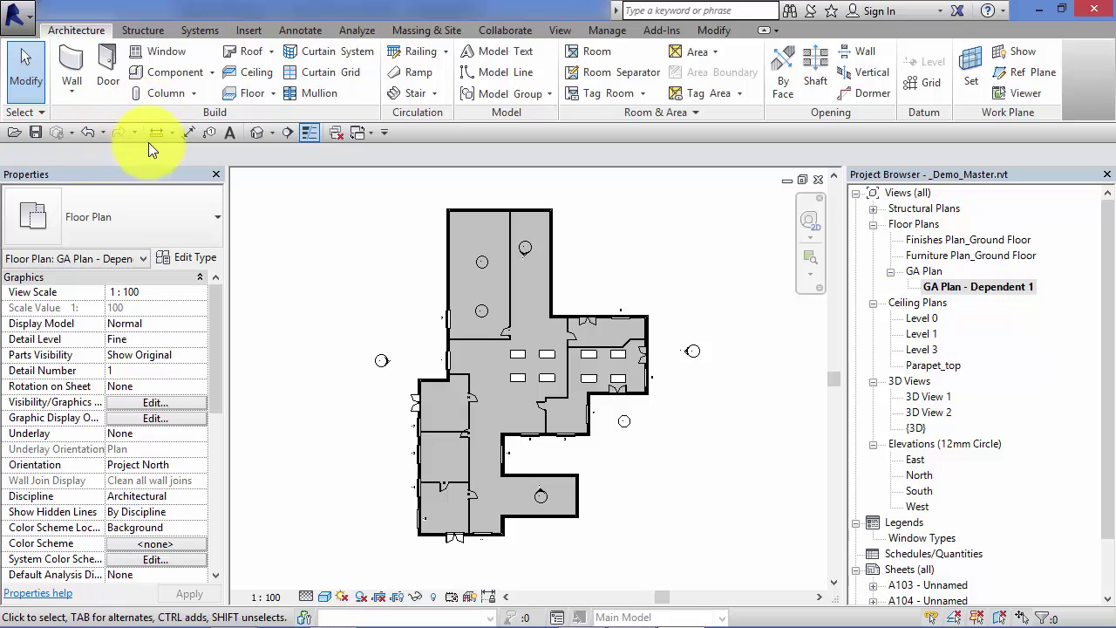
pyautogui.click(186, 132)
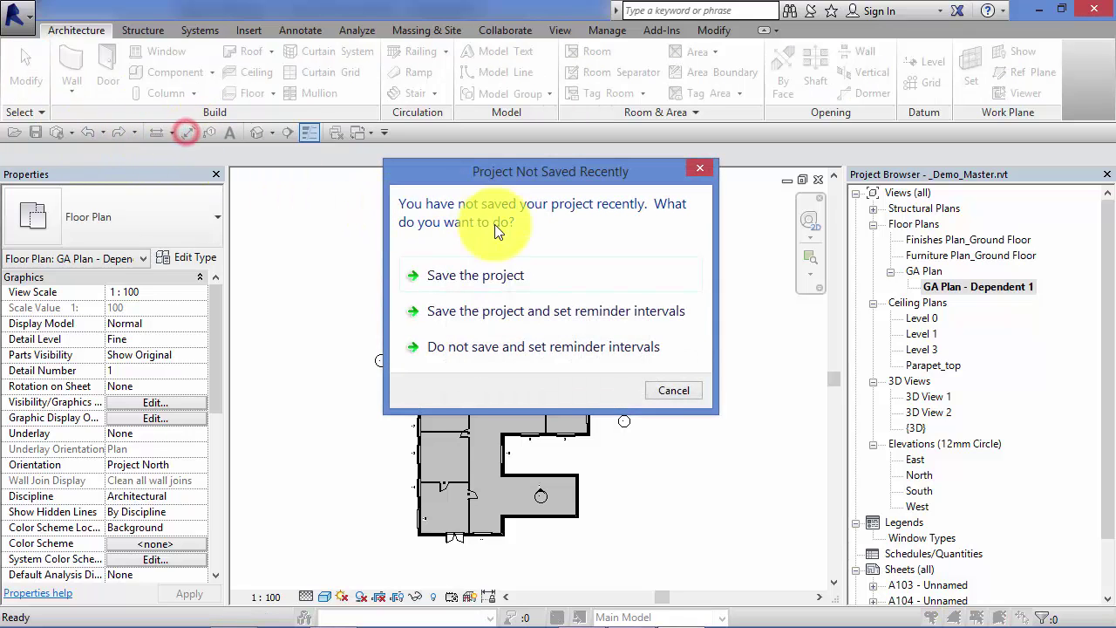
pyautogui.click(674, 391)
pyautogui.click(448, 243)
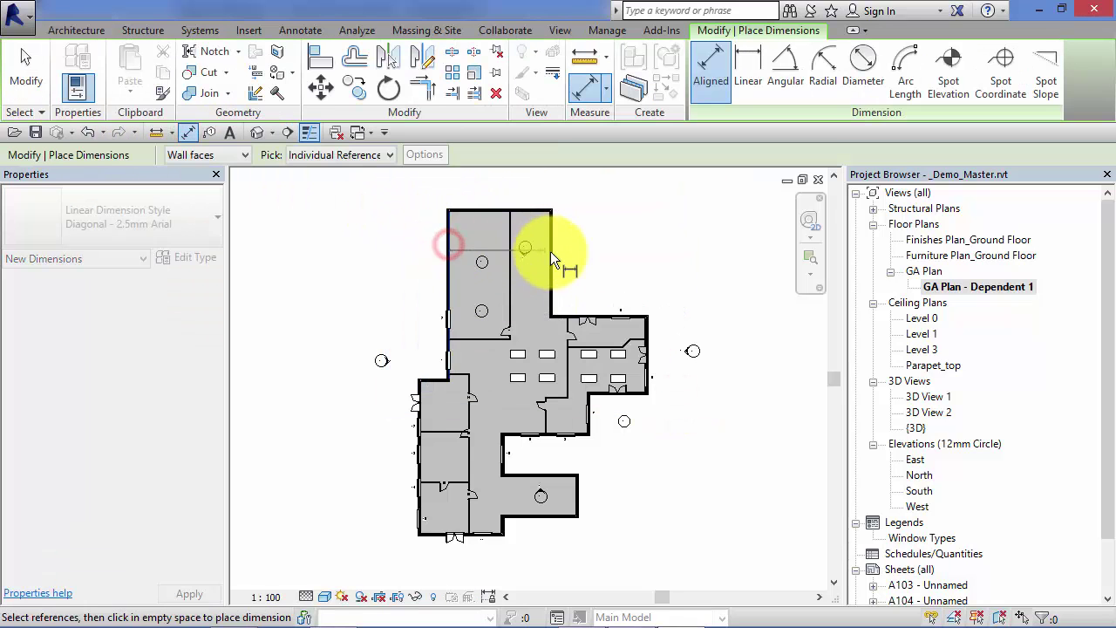
pyautogui.click(551, 251)
pyautogui.click(552, 288)
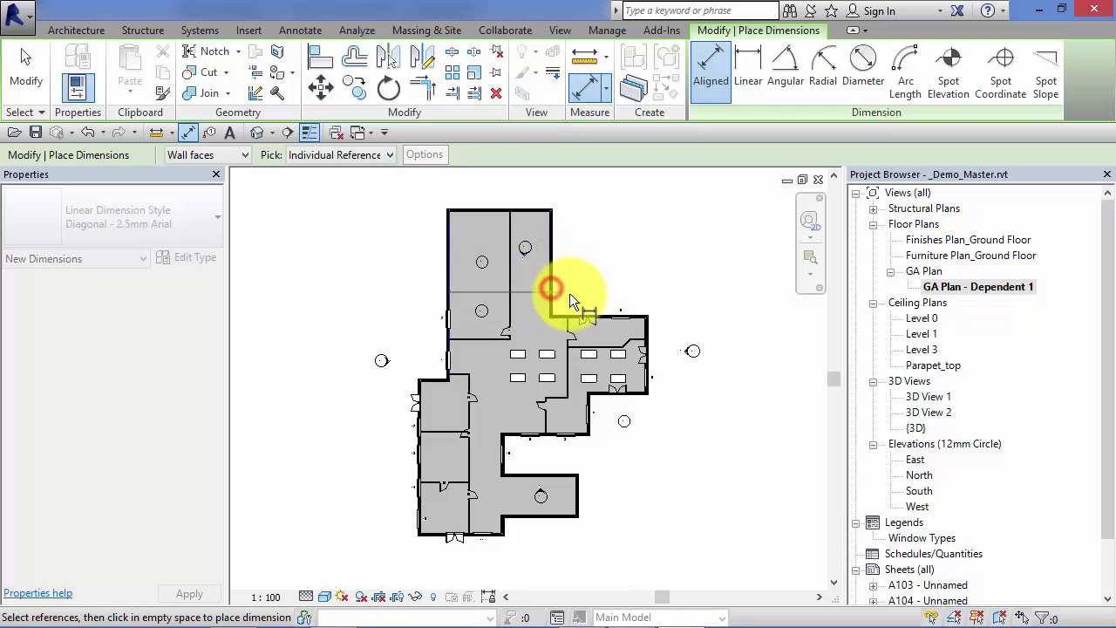
pyautogui.click(553, 242)
pyautogui.click(551, 194)
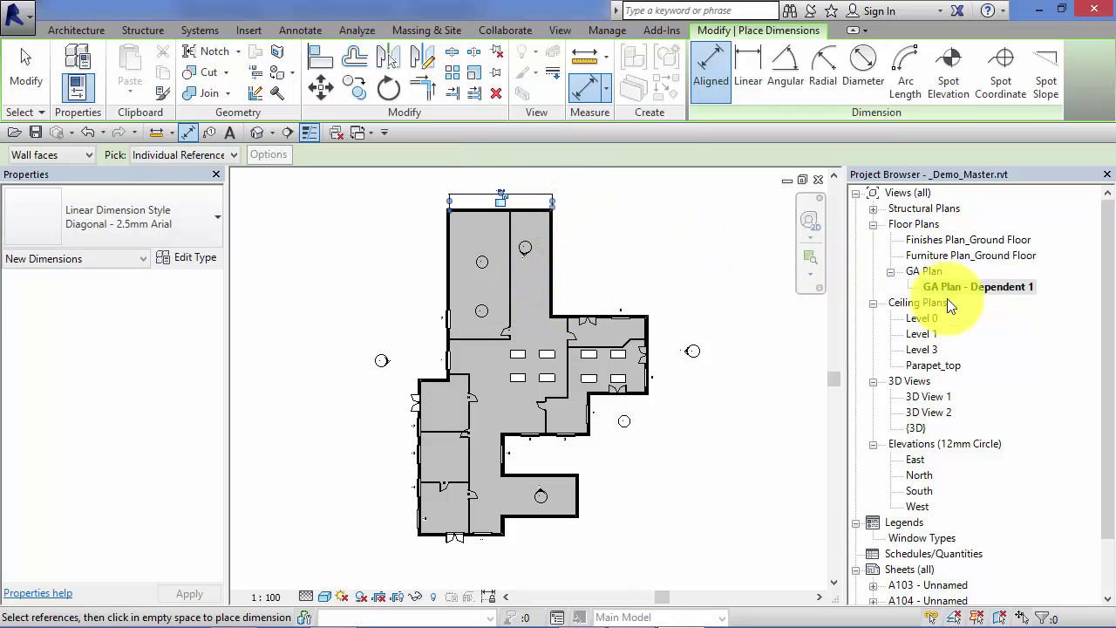
pyautogui.doubleClick(924, 272)
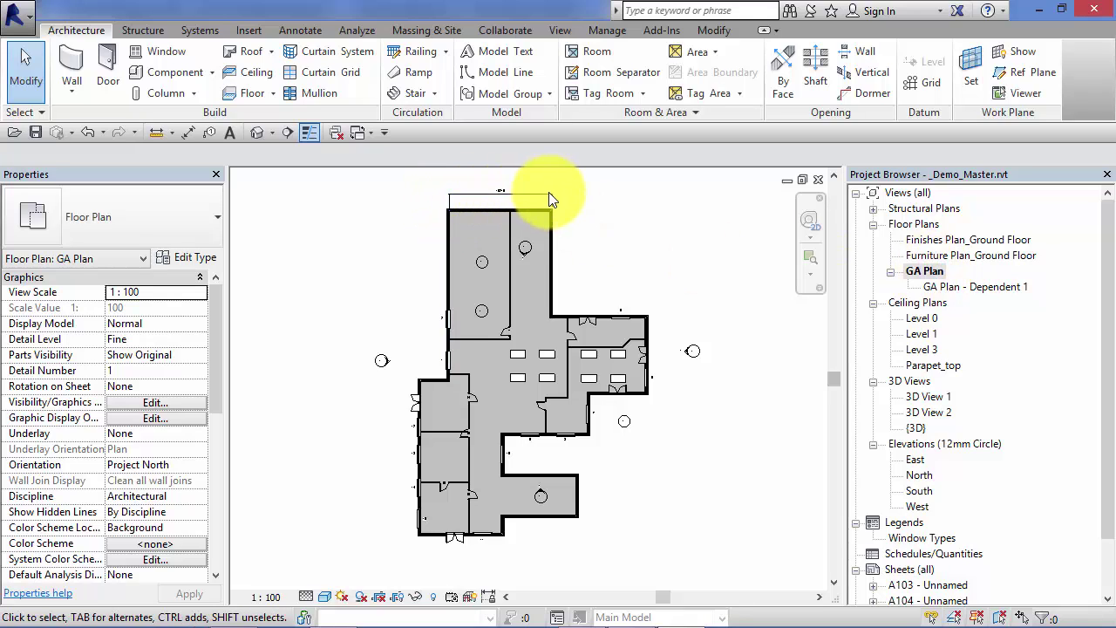
pyautogui.scroll(2, 603, 272)
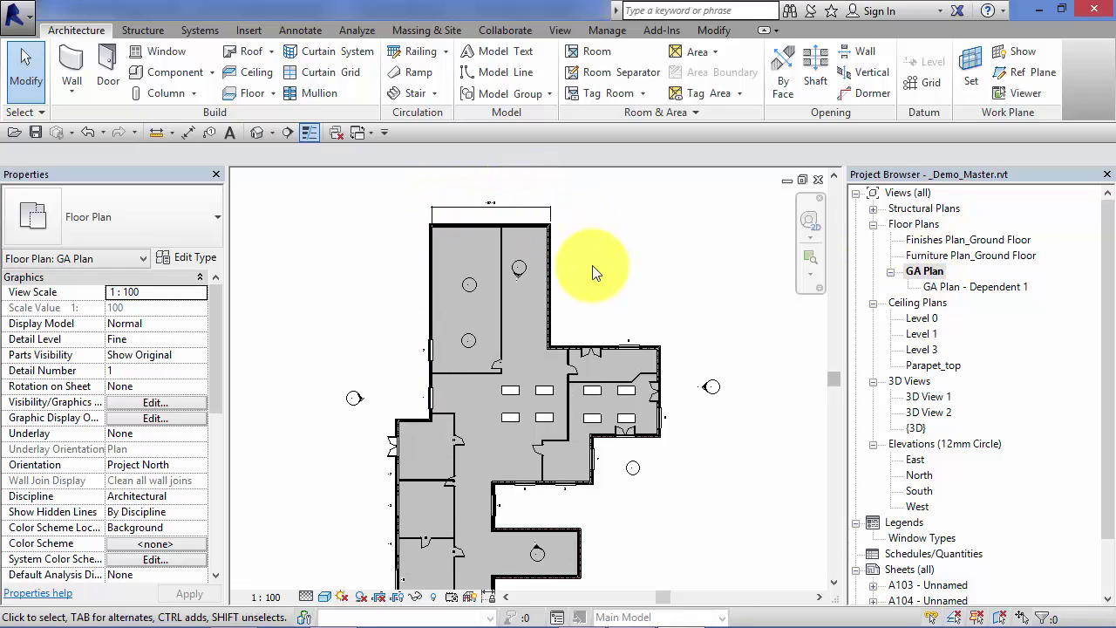